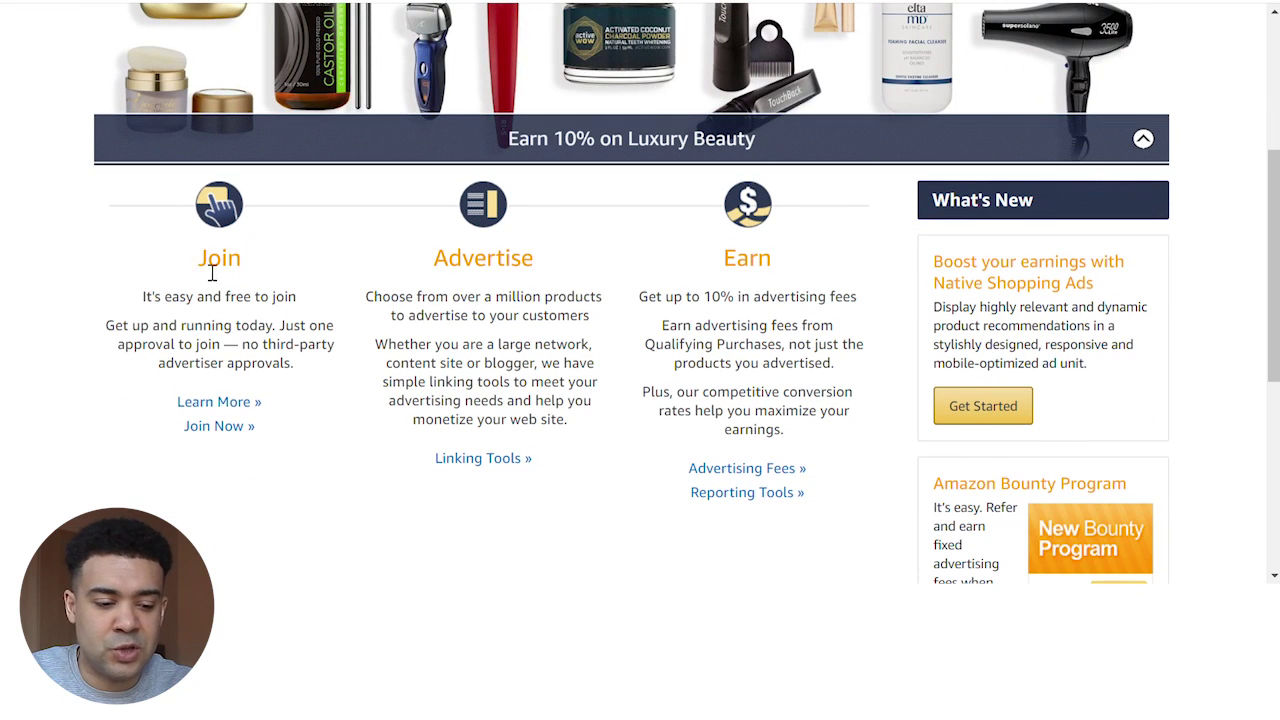
Highlight the Join, Advertise and Earn headings and the advertising fees line on the Associates homepage
drag(196, 258, 252, 270)
drag(436, 260, 540, 265)
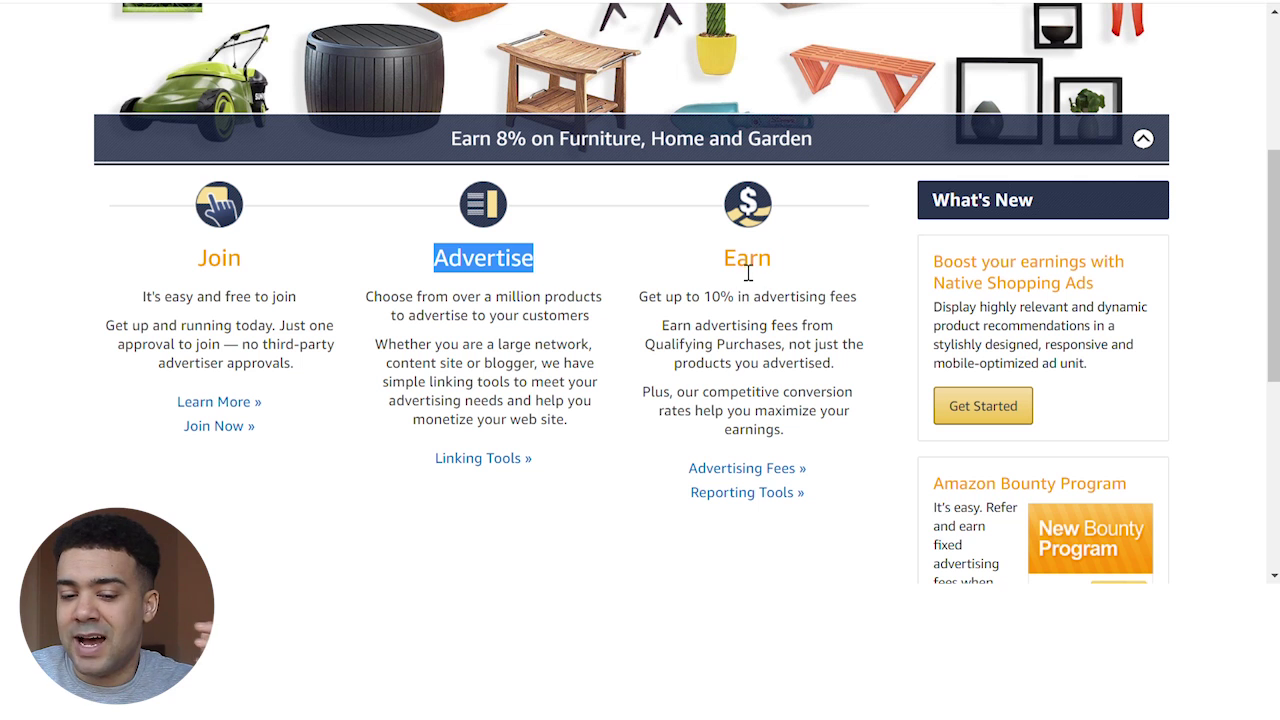
drag(736, 262, 800, 260)
drag(714, 298, 863, 299)
click(755, 326)
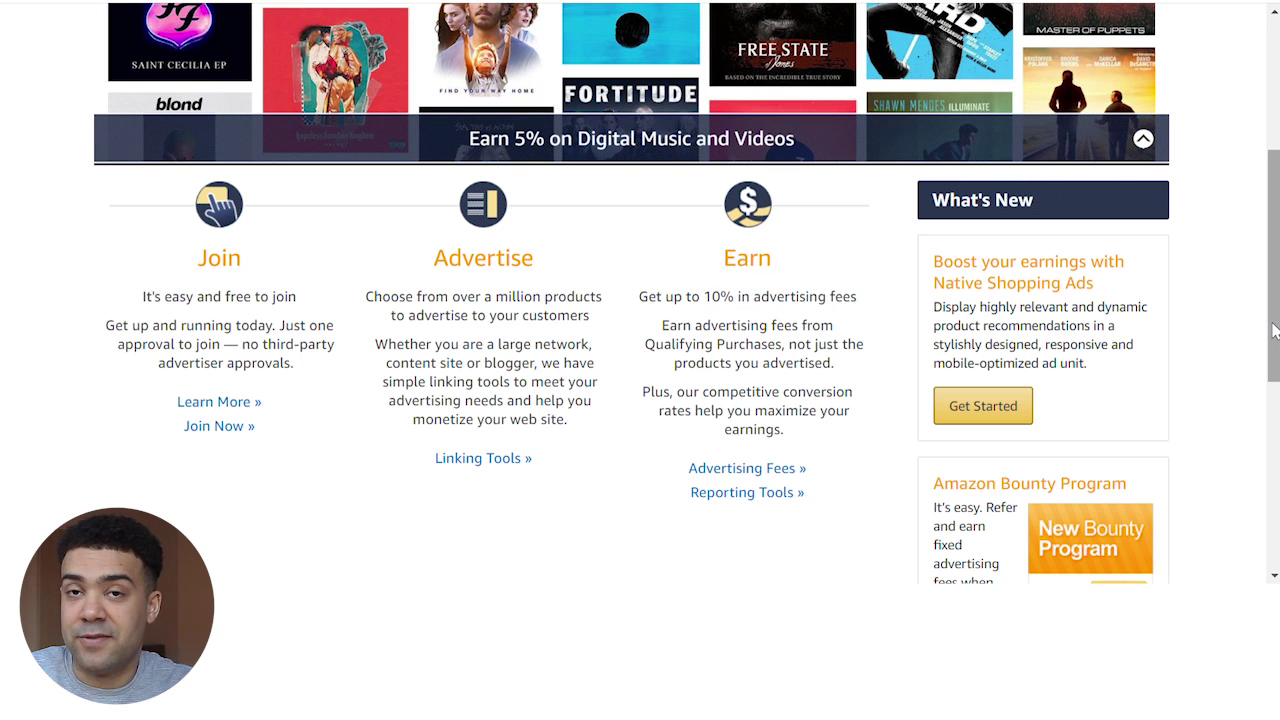
drag(1272, 330, 1267, 225)
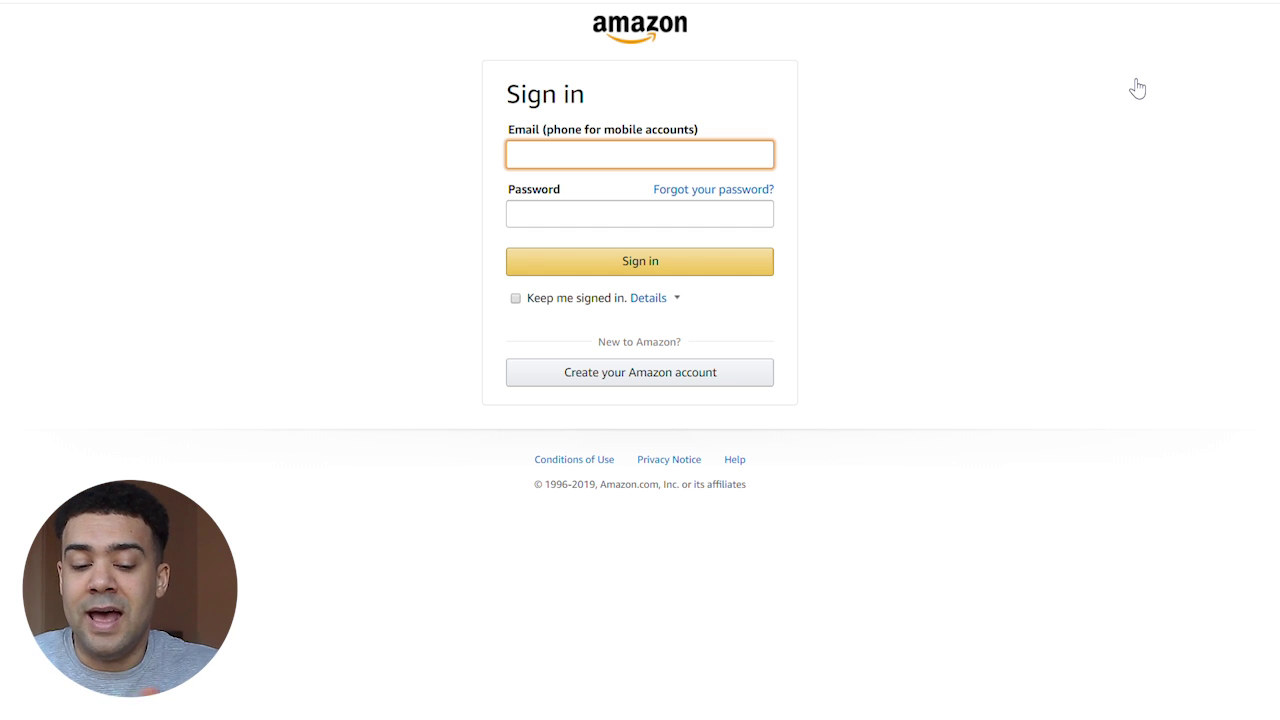
Choose to create a new Amazon account from the sign-in page
click(680, 380)
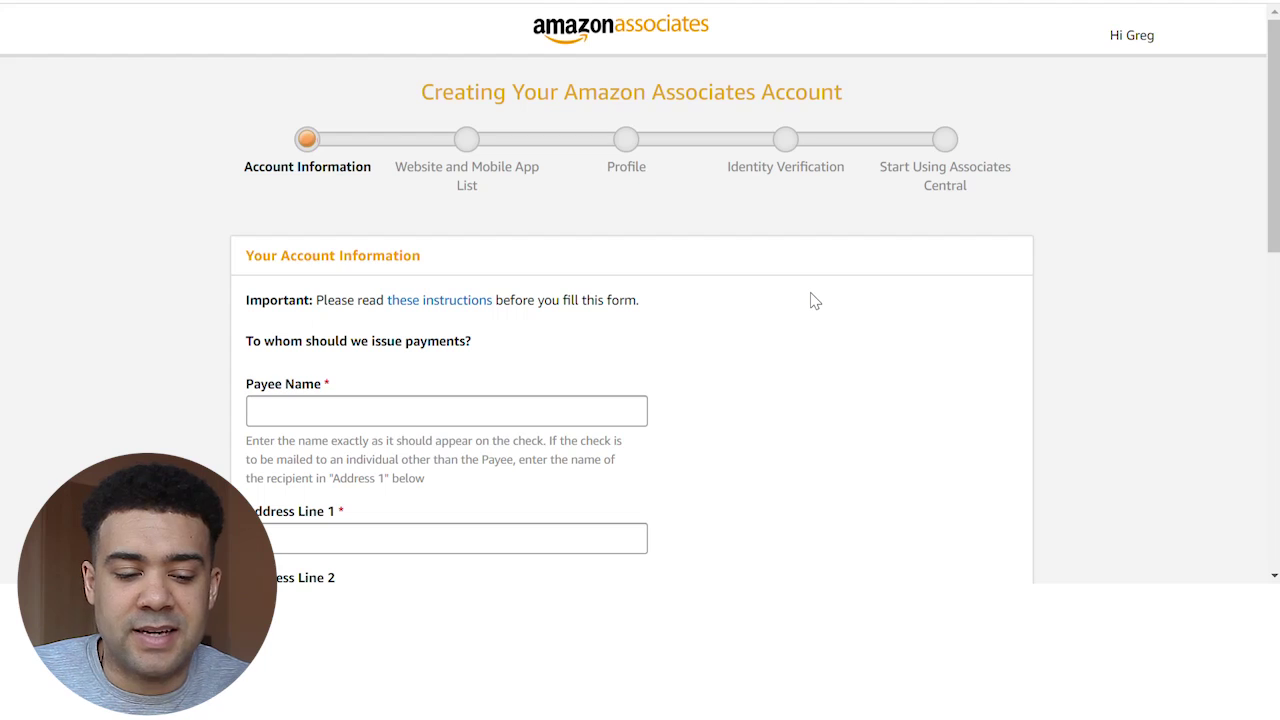
Enter the payee's name in the Payee Name field
scroll(811, 297, down, 1)
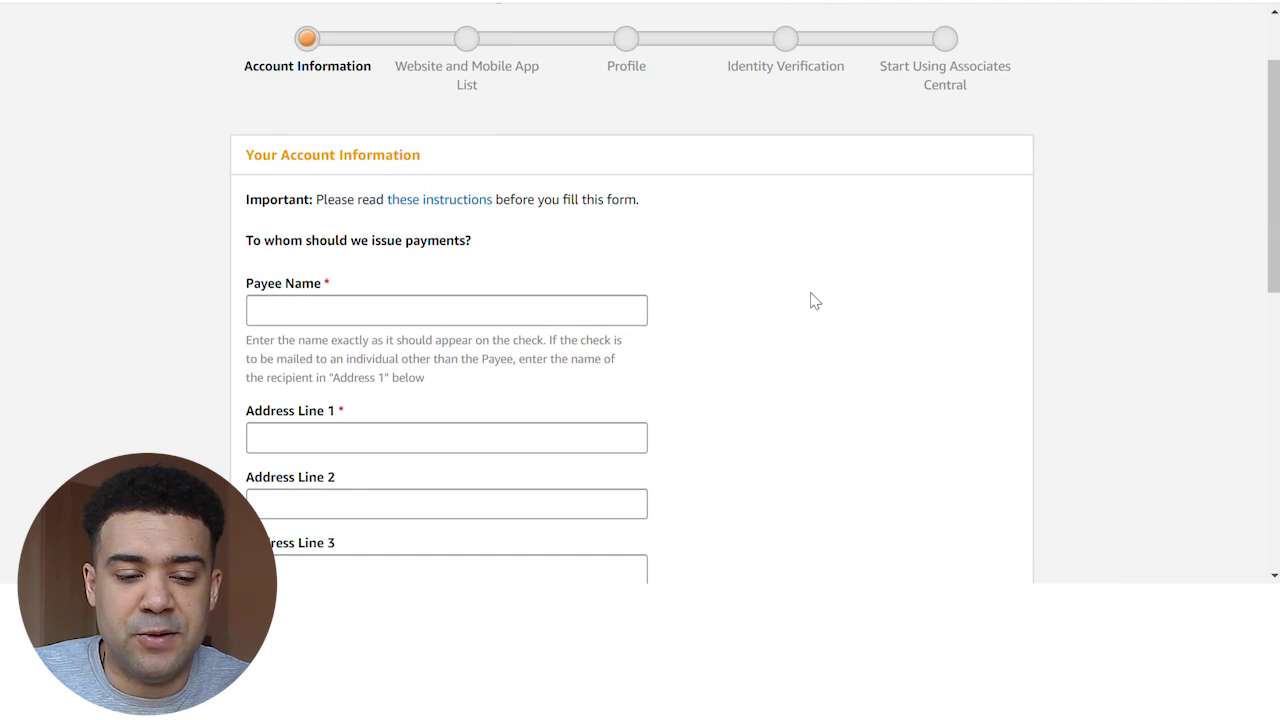
scroll(738, 333, down, 2)
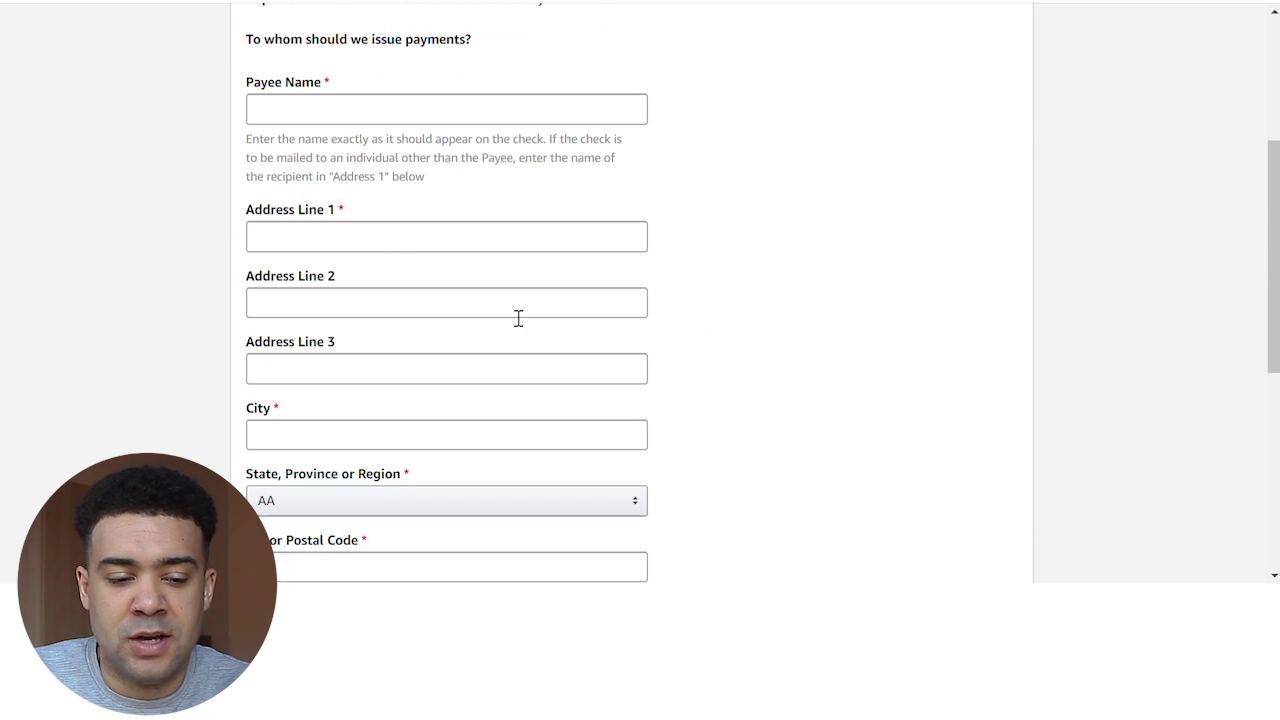
click(362, 120)
click(822, 141)
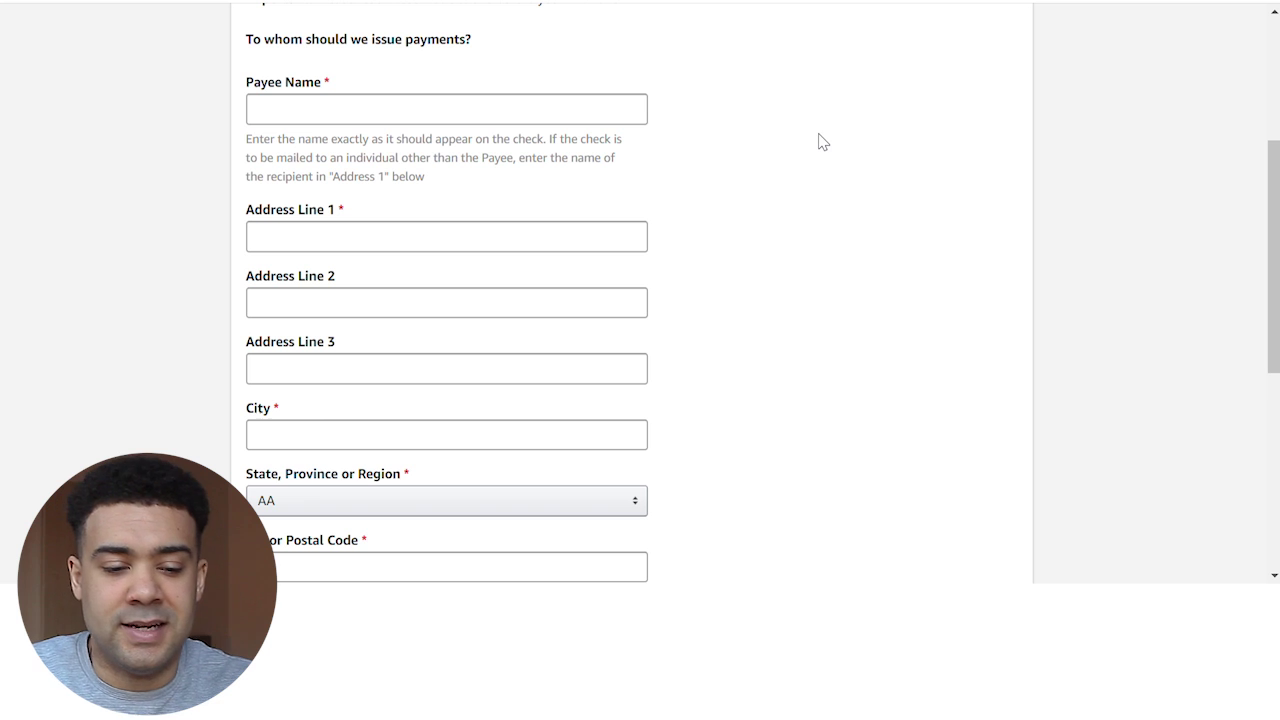
drag(390, 147, 510, 148)
click(449, 120)
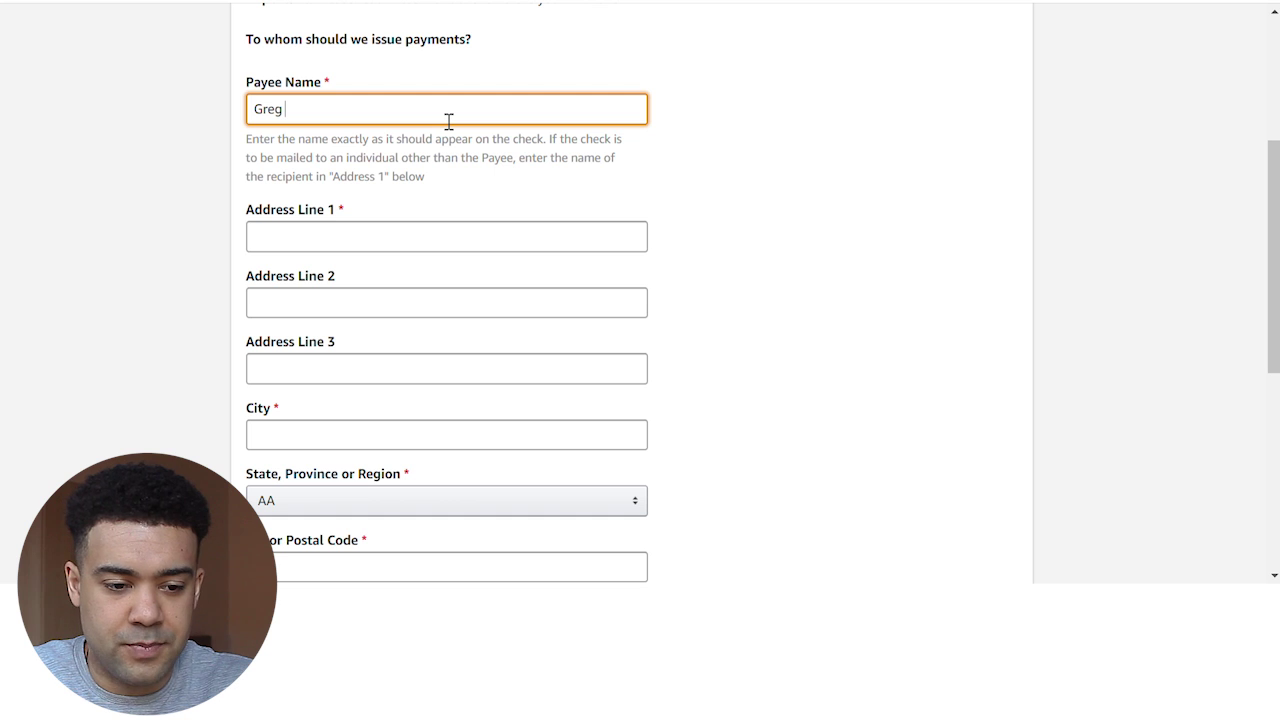
click(577, 251)
Fill in the mailing address and submit the account information for address checking
click(353, 250)
click(744, 227)
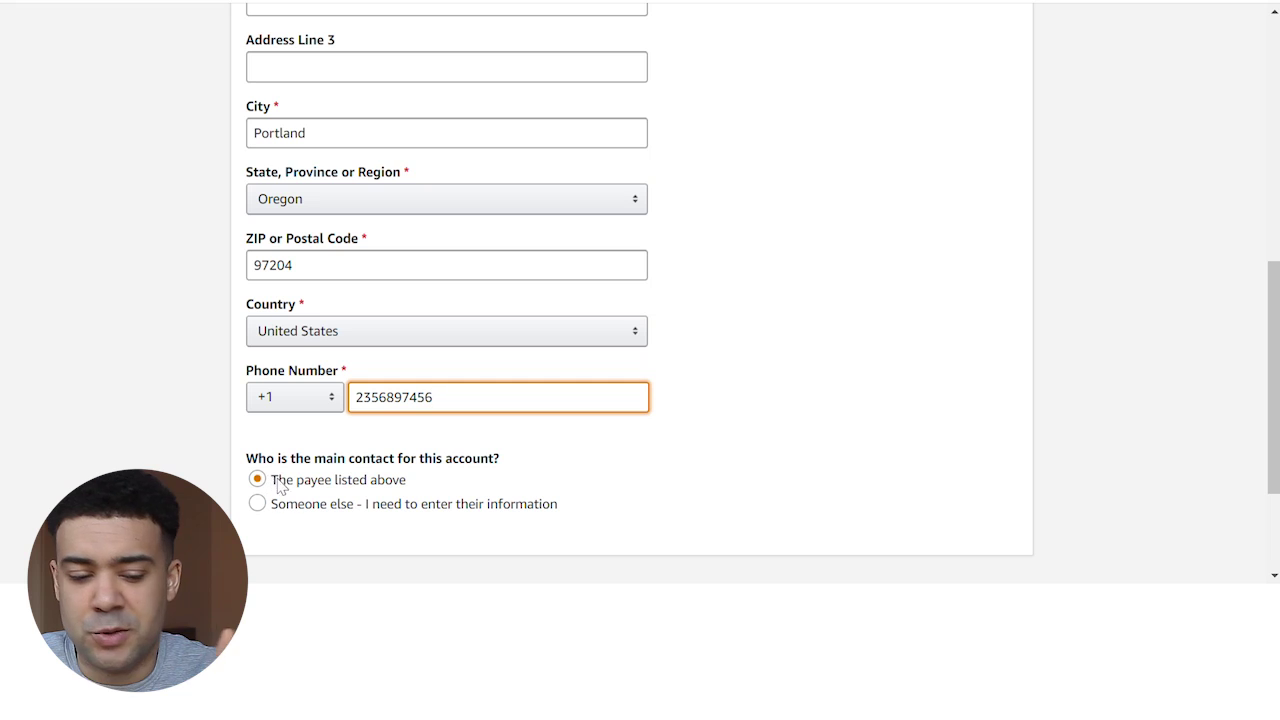
scroll(254, 446, down, 3)
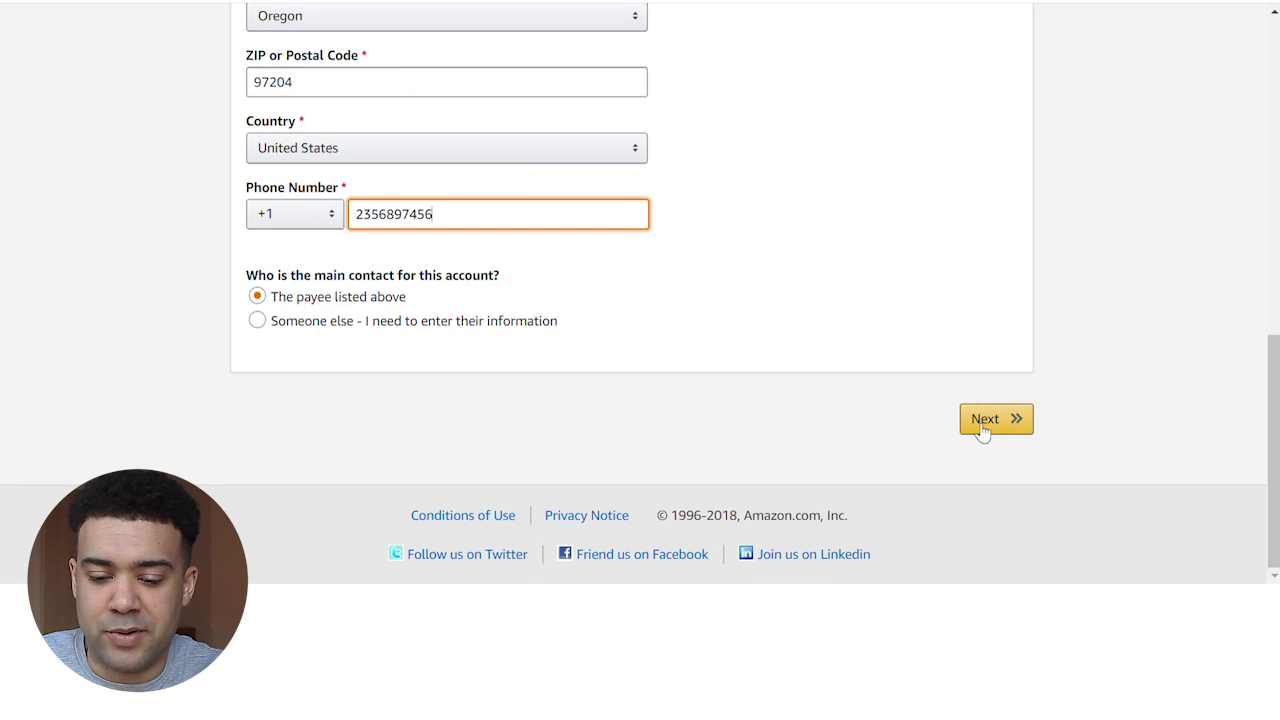
click(988, 422)
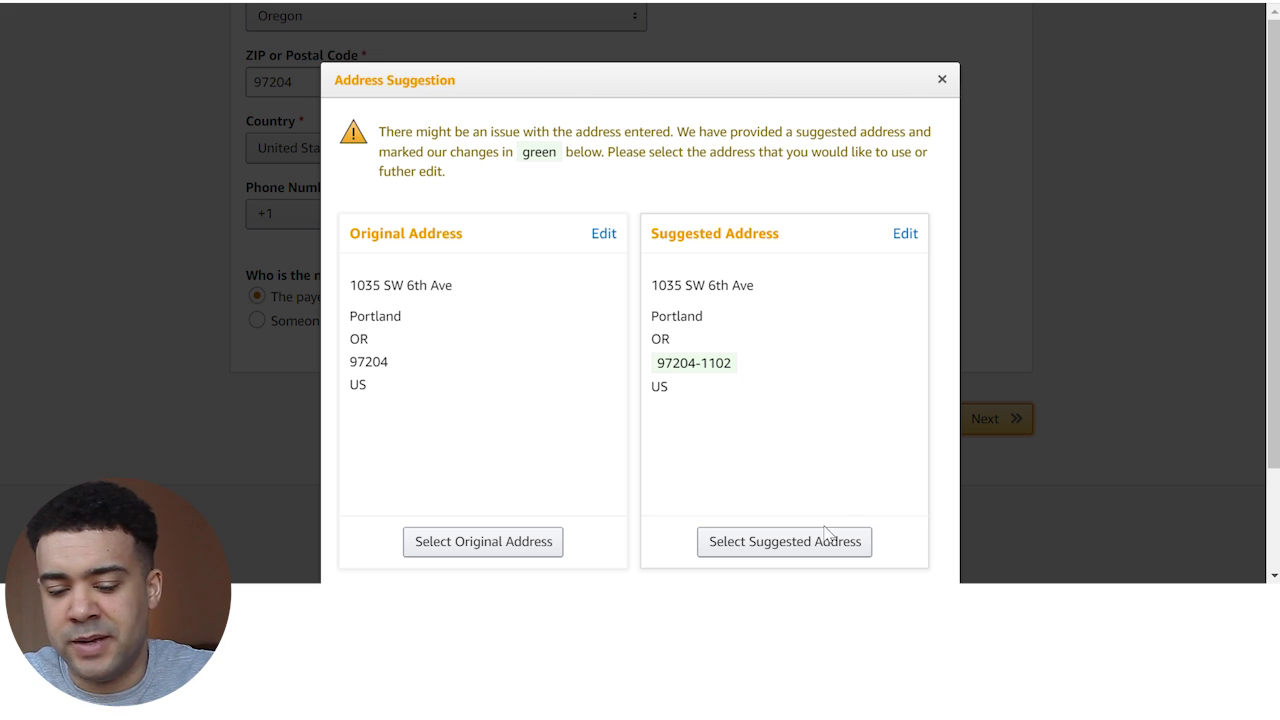
Accept the suggested address and move on to the websites and mobile apps step
scroll(822, 545, down, 2)
click(812, 424)
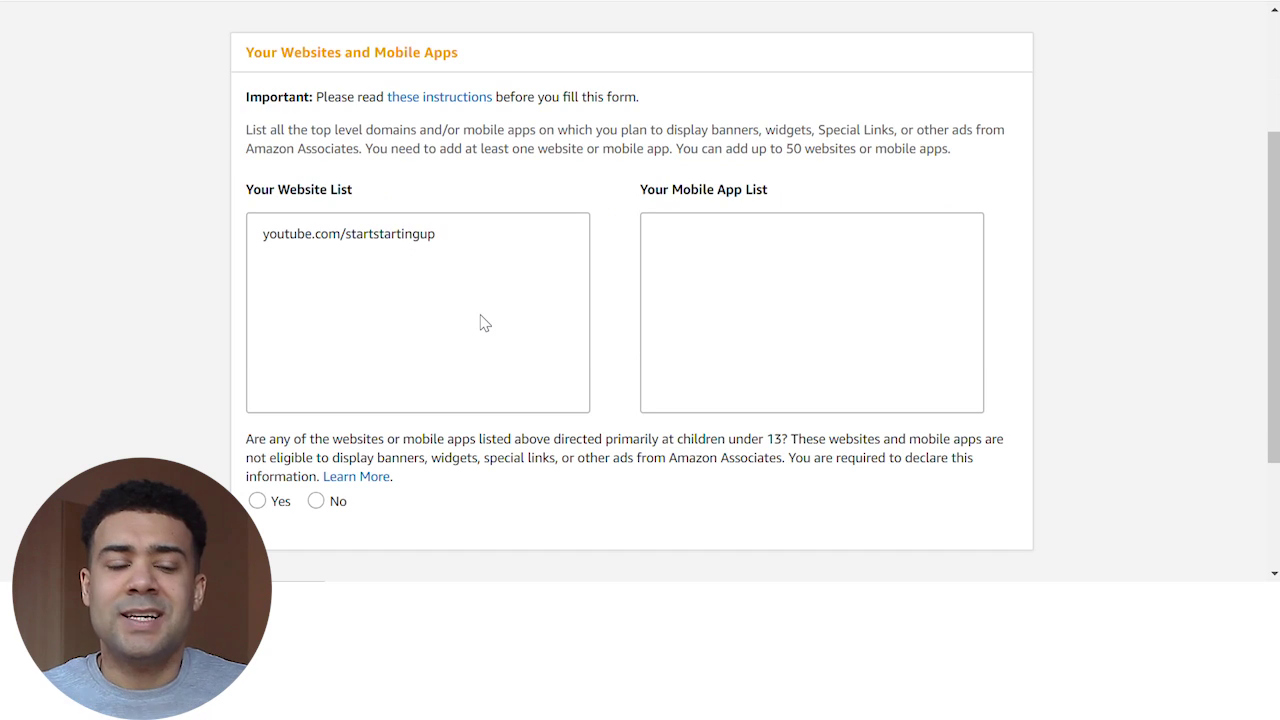
drag(357, 438, 628, 448)
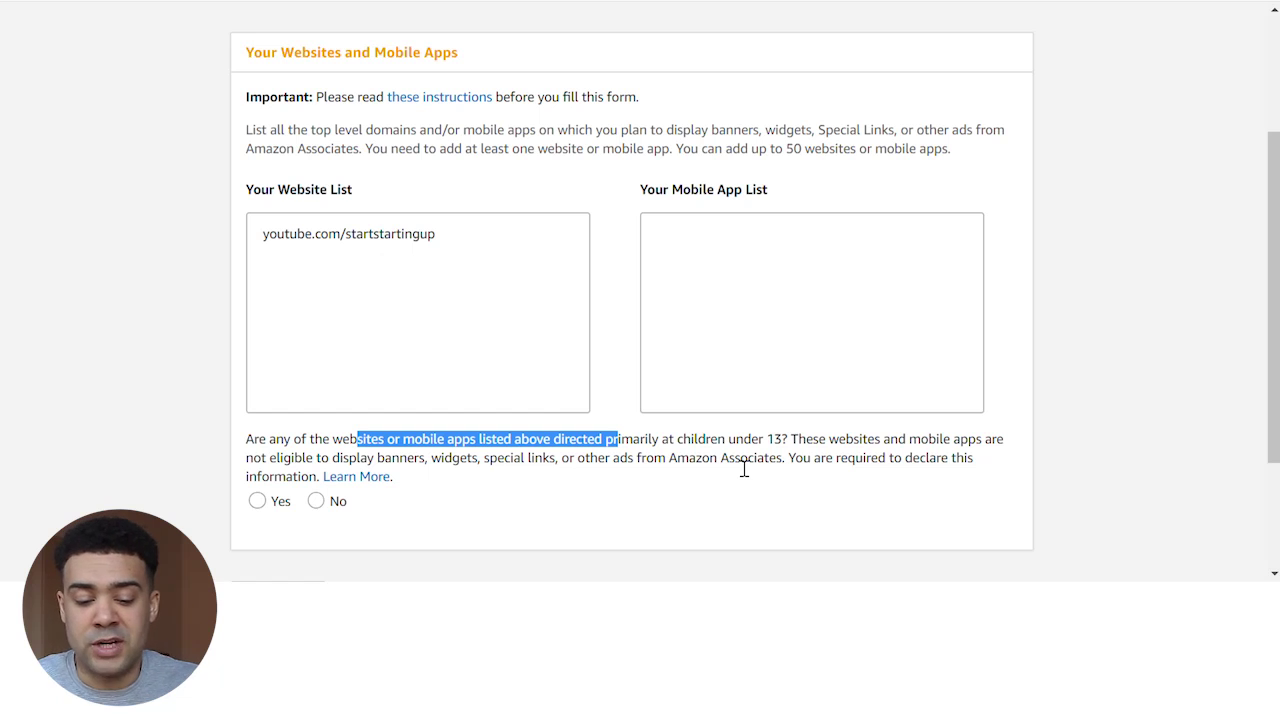
Answer No to the children question, confirm, and enter 'startstartingup' as the preferred Store ID
click(317, 502)
click(289, 557)
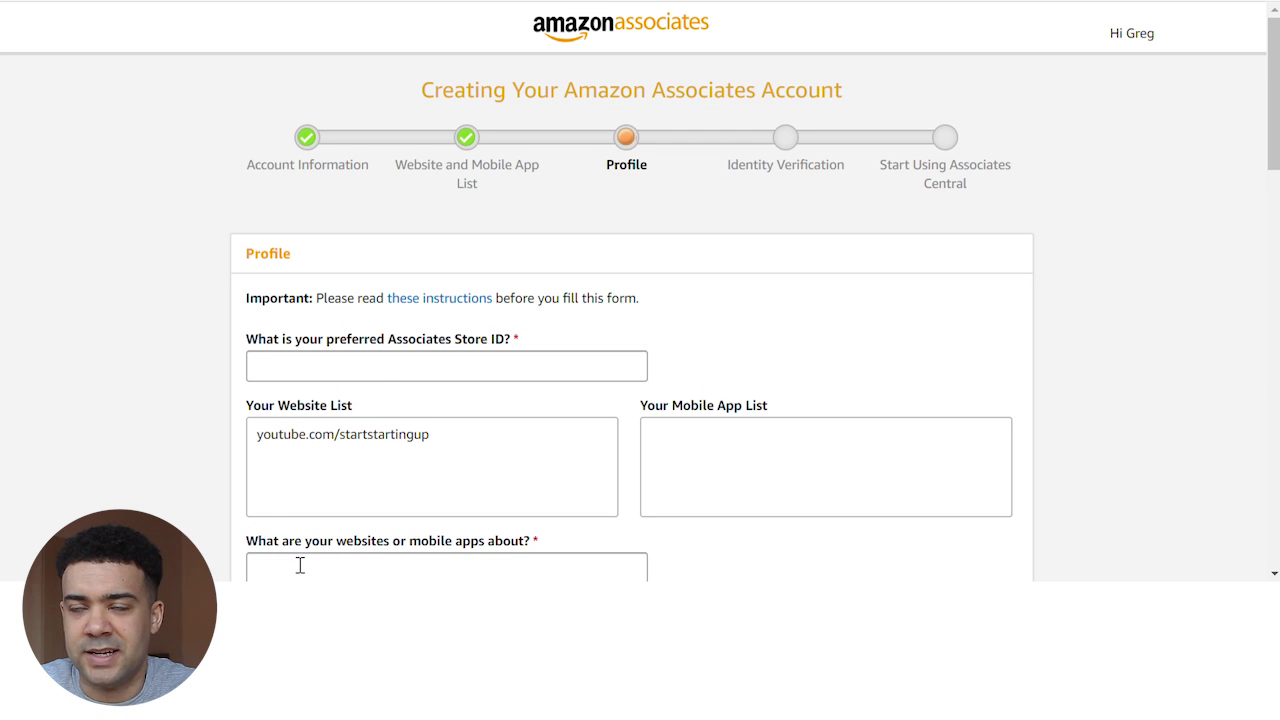
click(376, 383)
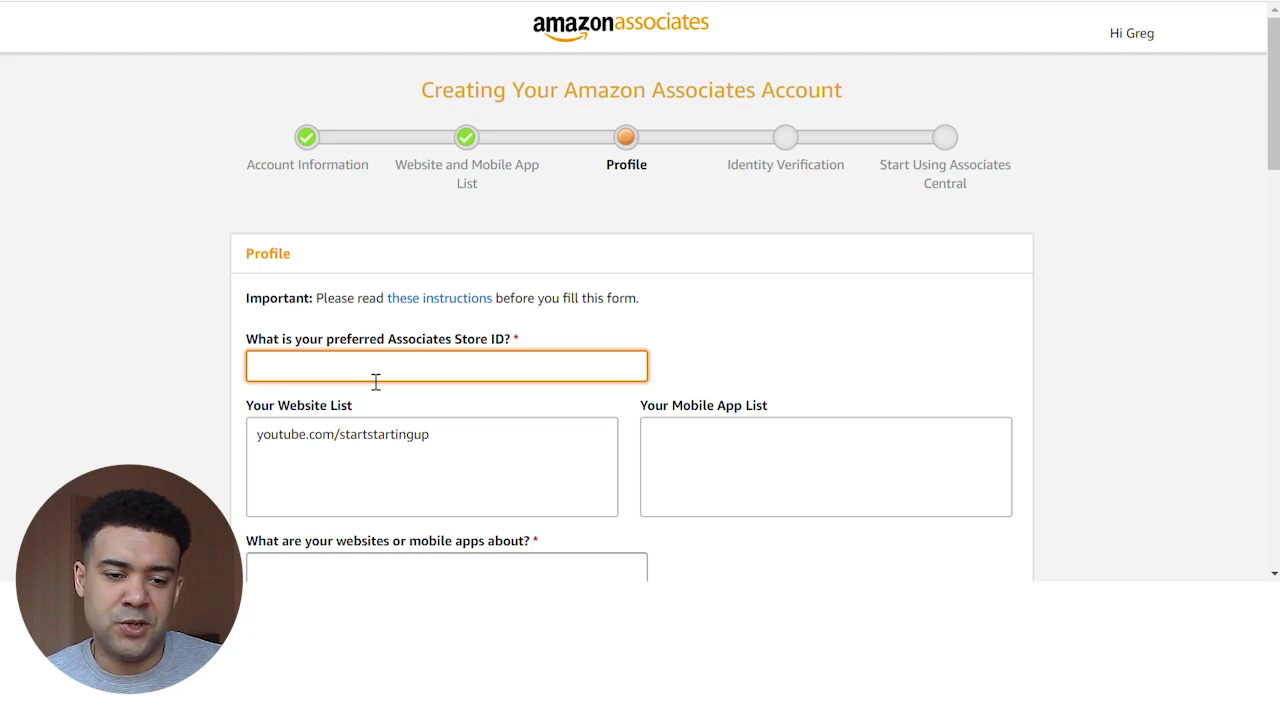
text(startstartingup)
click(929, 317)
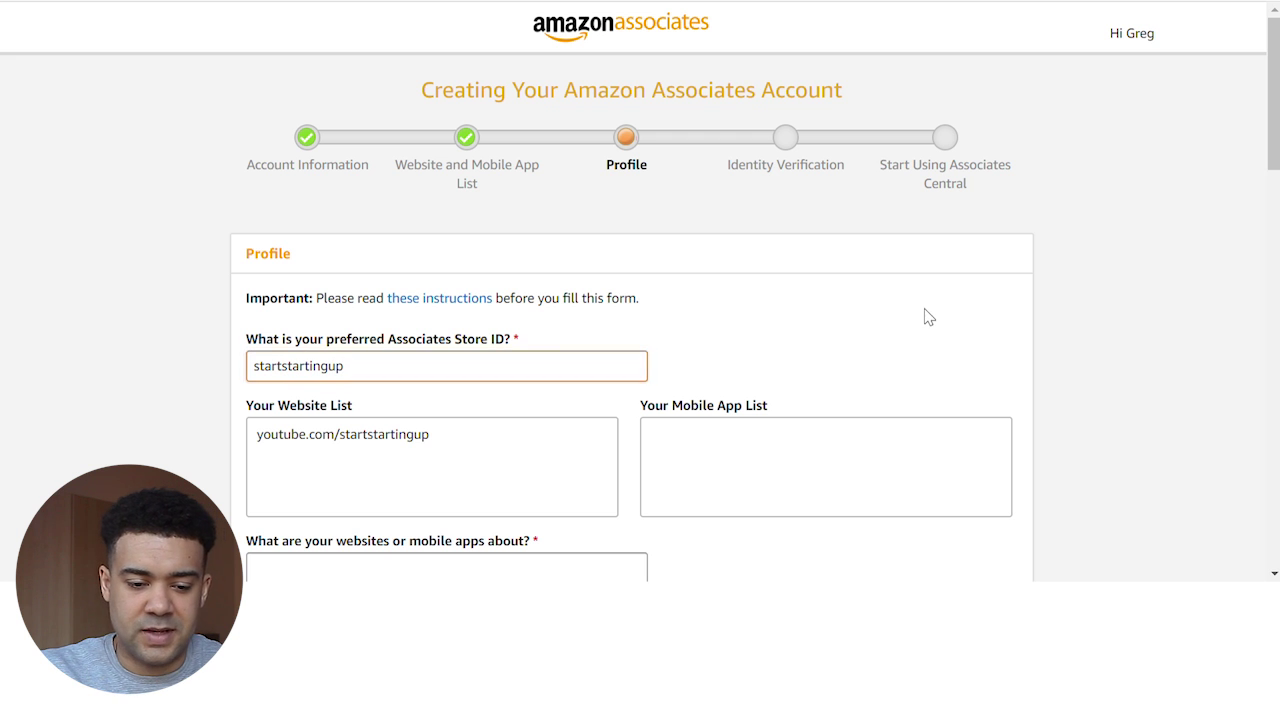
Describe the websites as 'Business tips' in the 'What are your websites about?' box
scroll(1003, 322, down, 1)
scroll(1010, 436, down, 2)
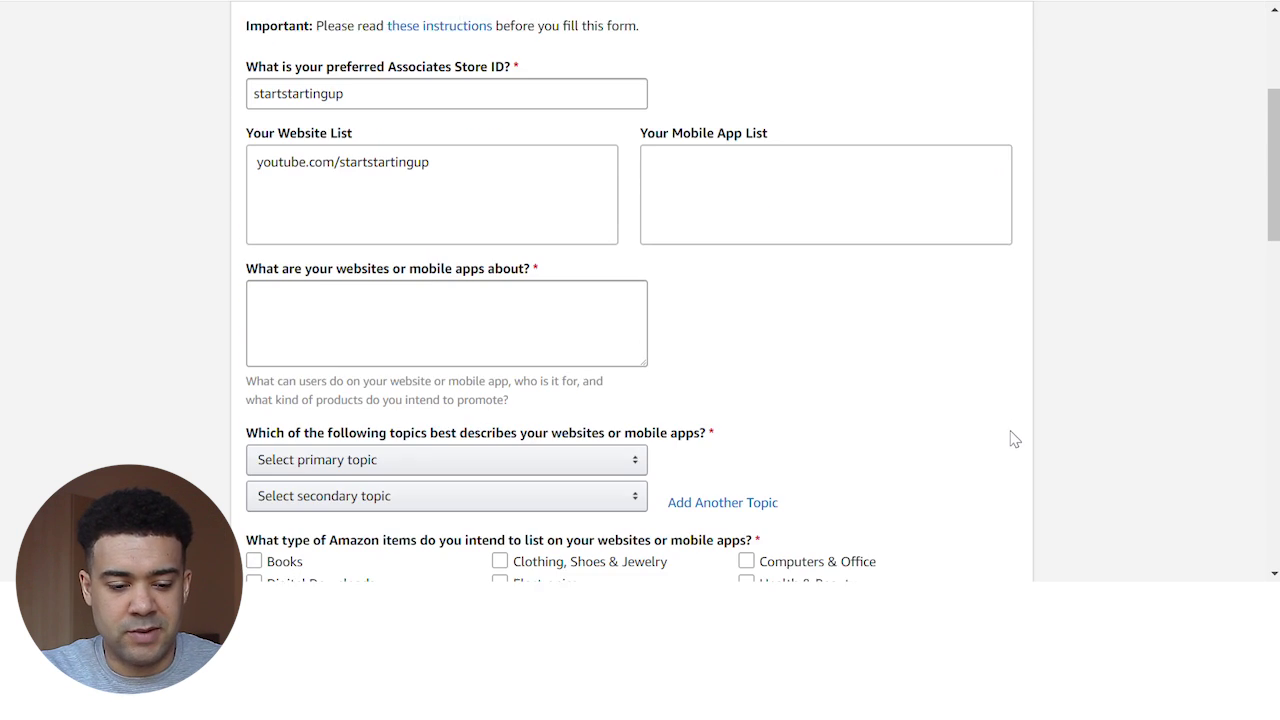
click(510, 308)
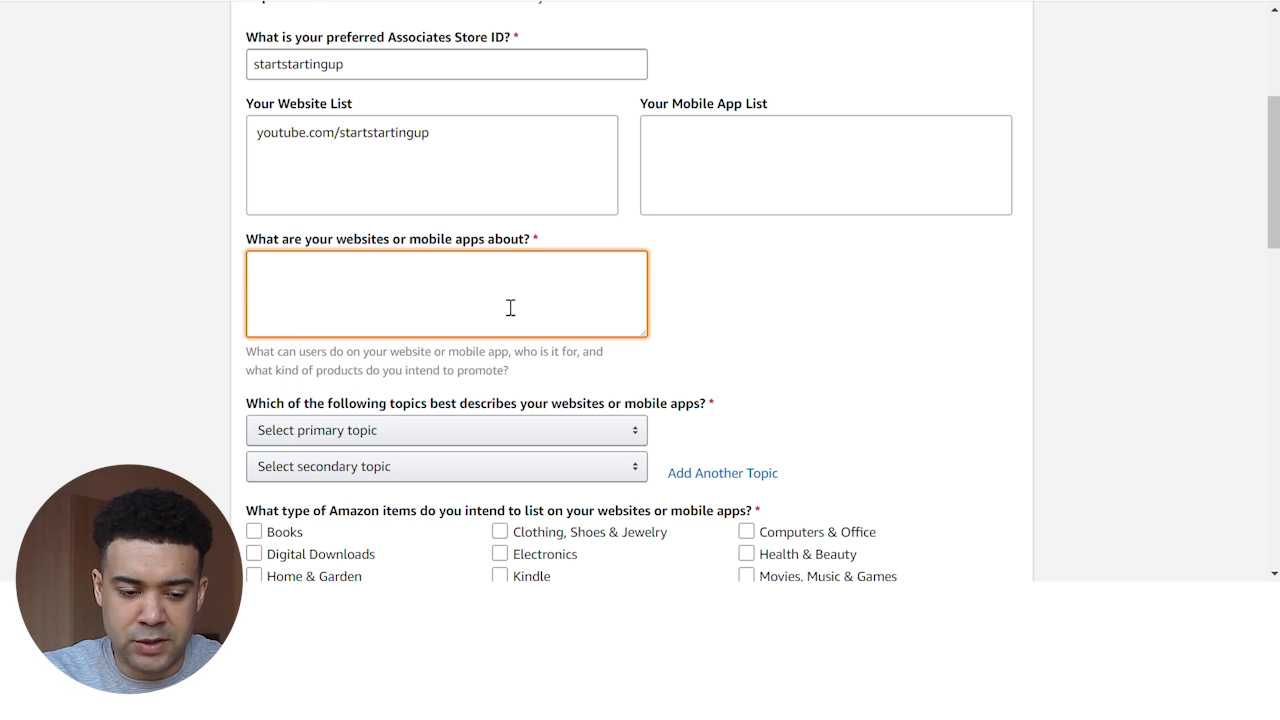
text(Business top)
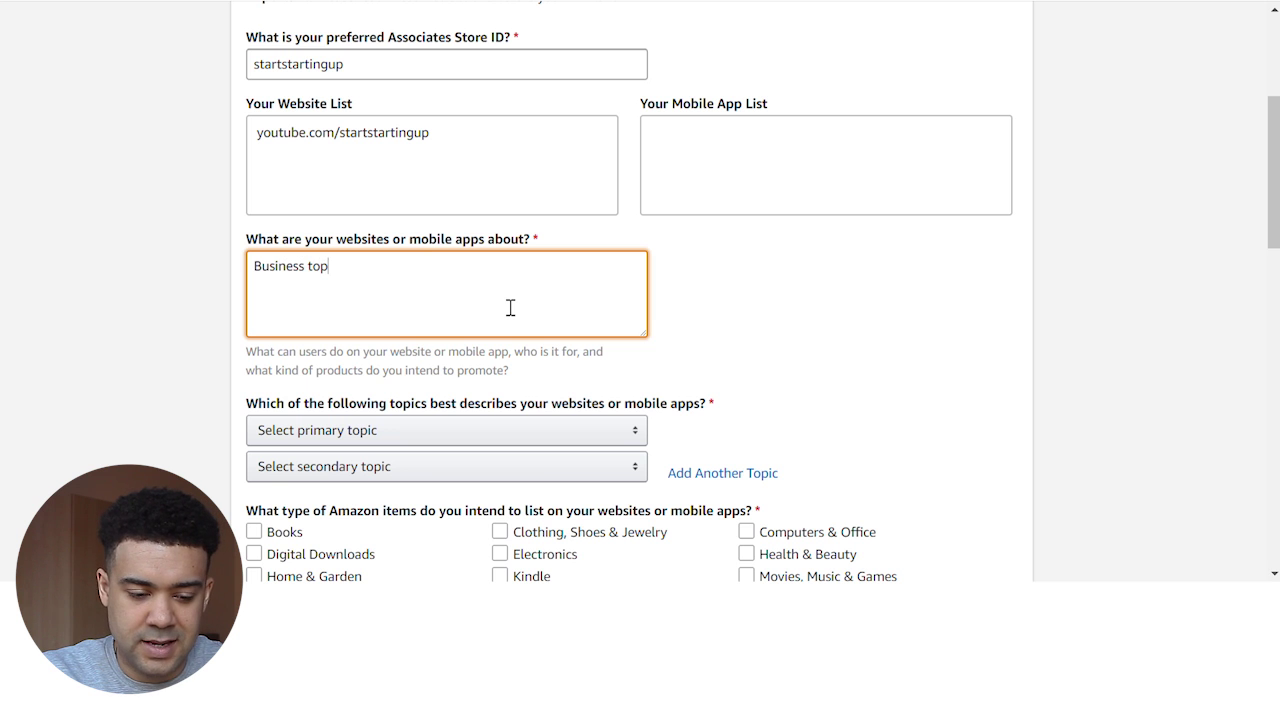
text(ips)
scroll(470, 348, down, 1)
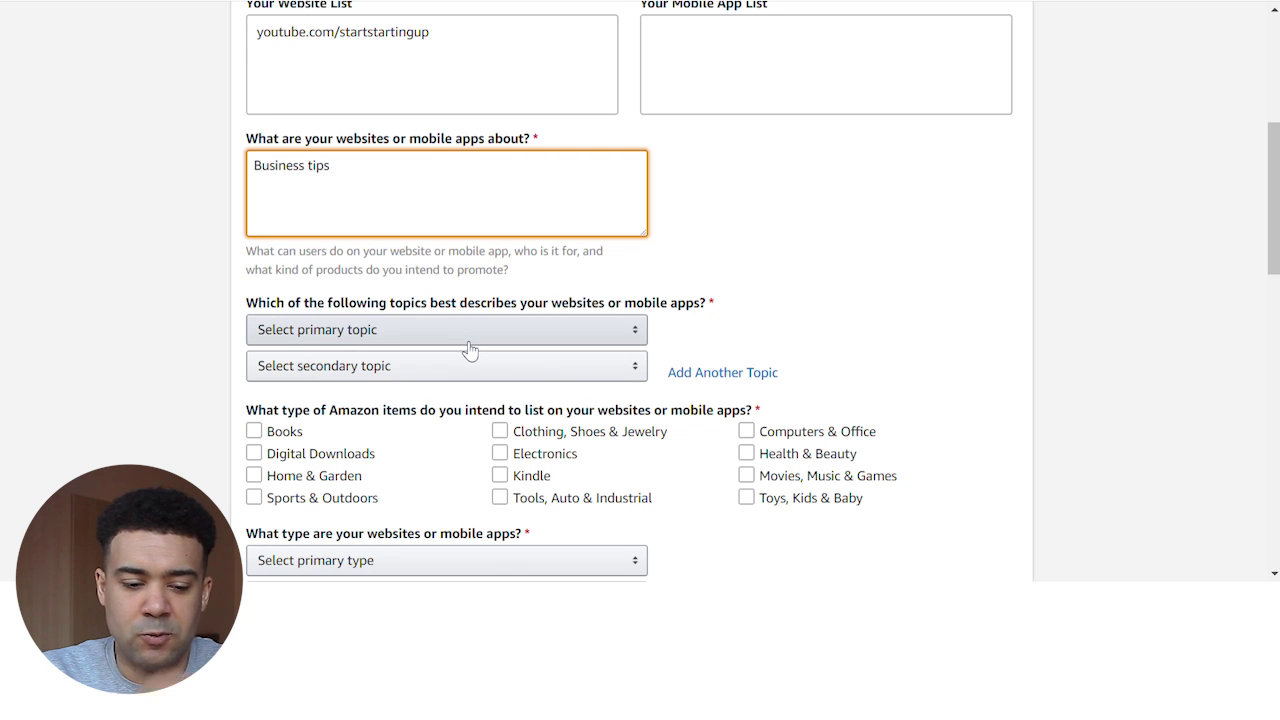
Set the primary topic to Business/Industrial and the secondary to Education/School/Reference/News
click(467, 342)
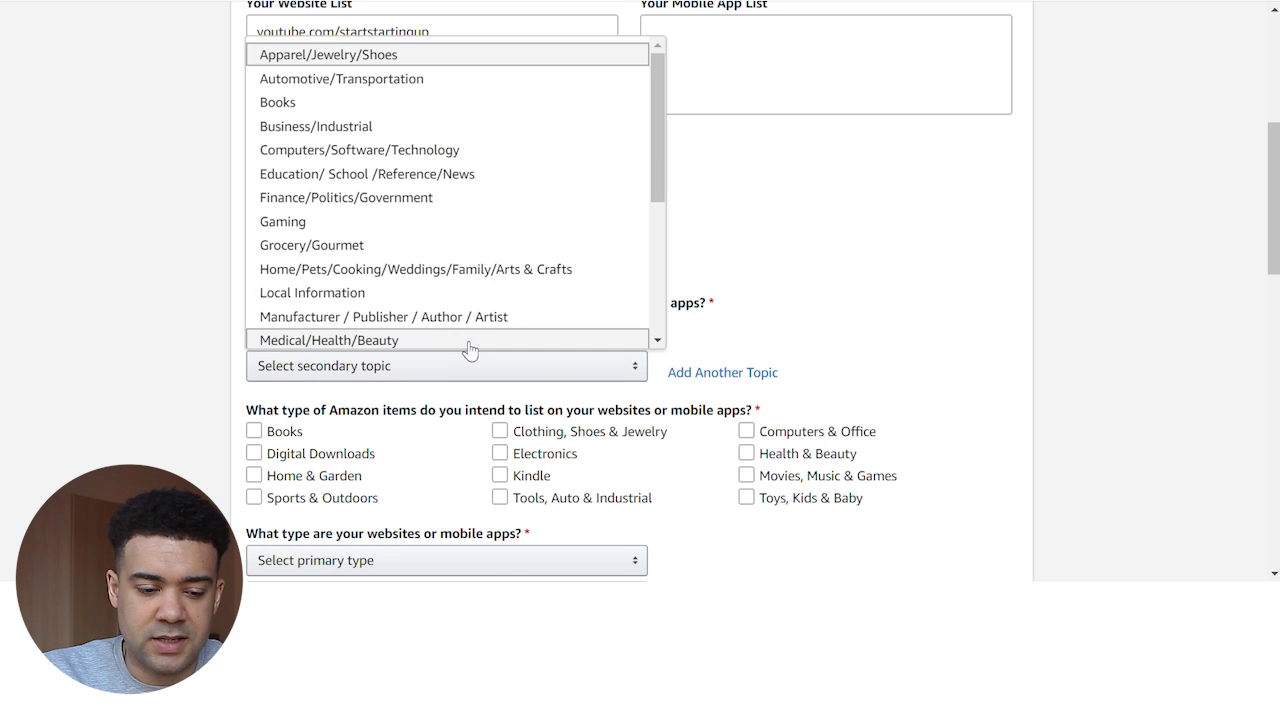
click(457, 126)
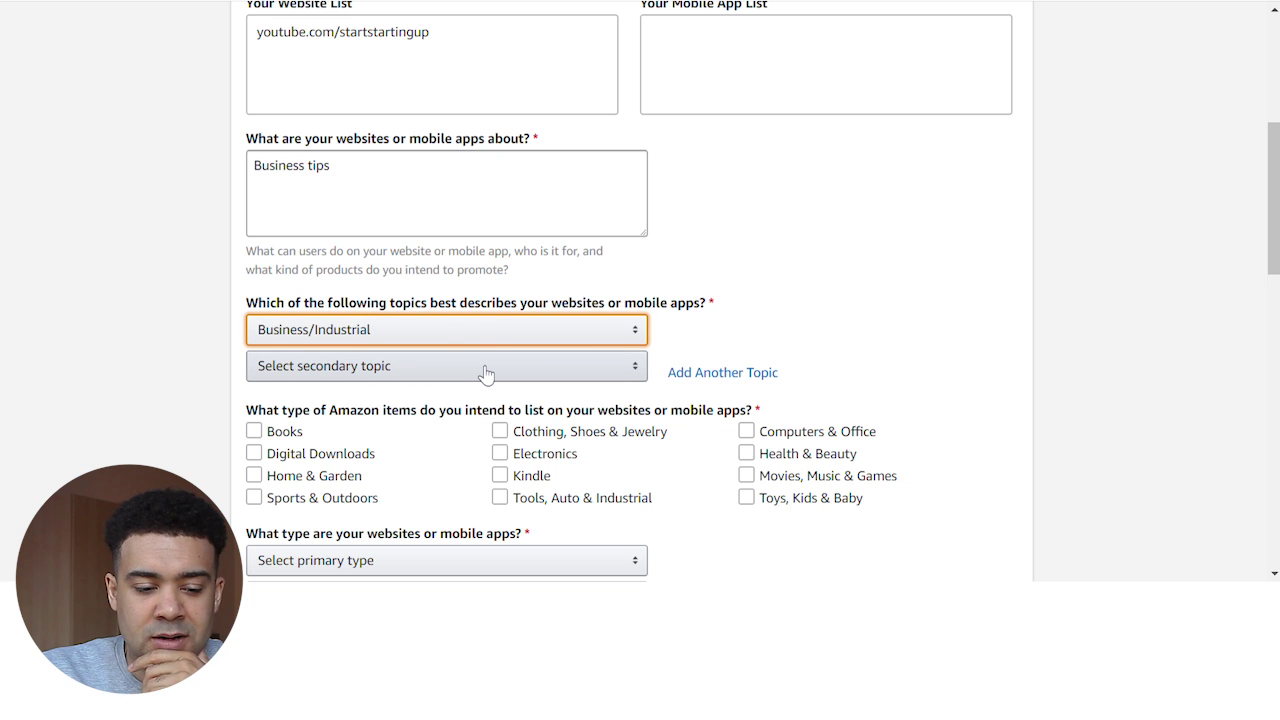
click(485, 369)
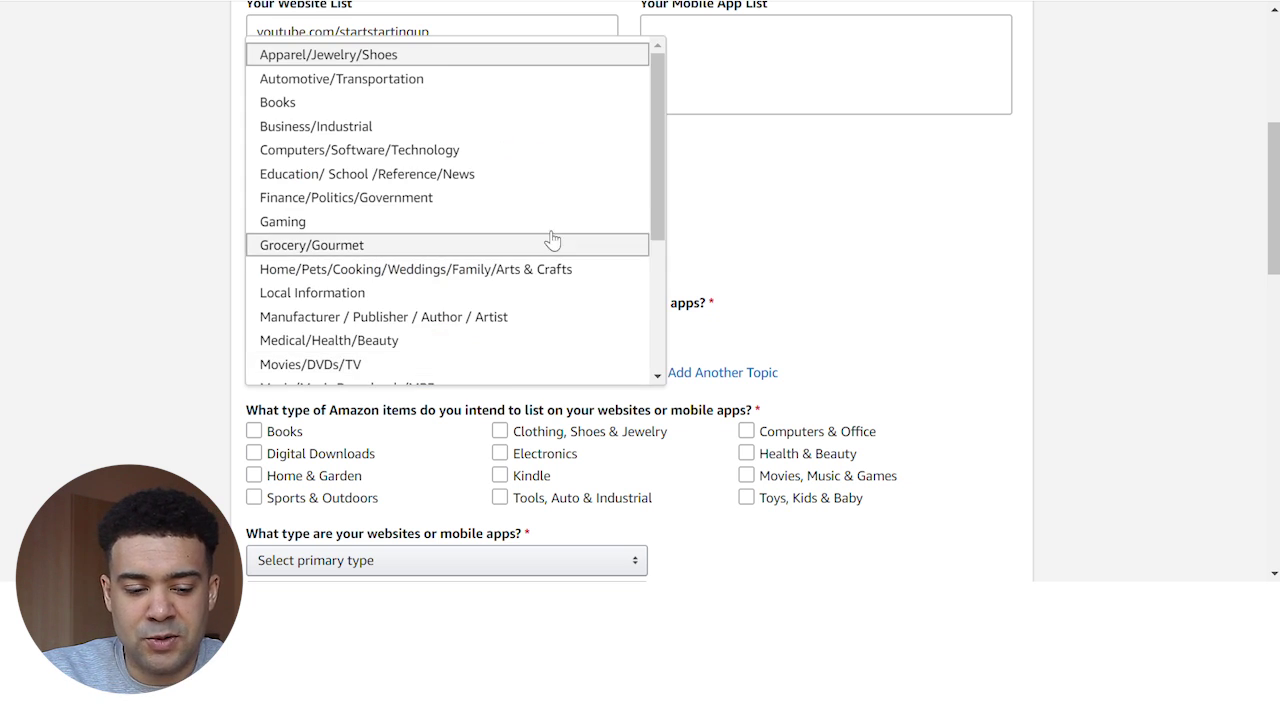
click(550, 181)
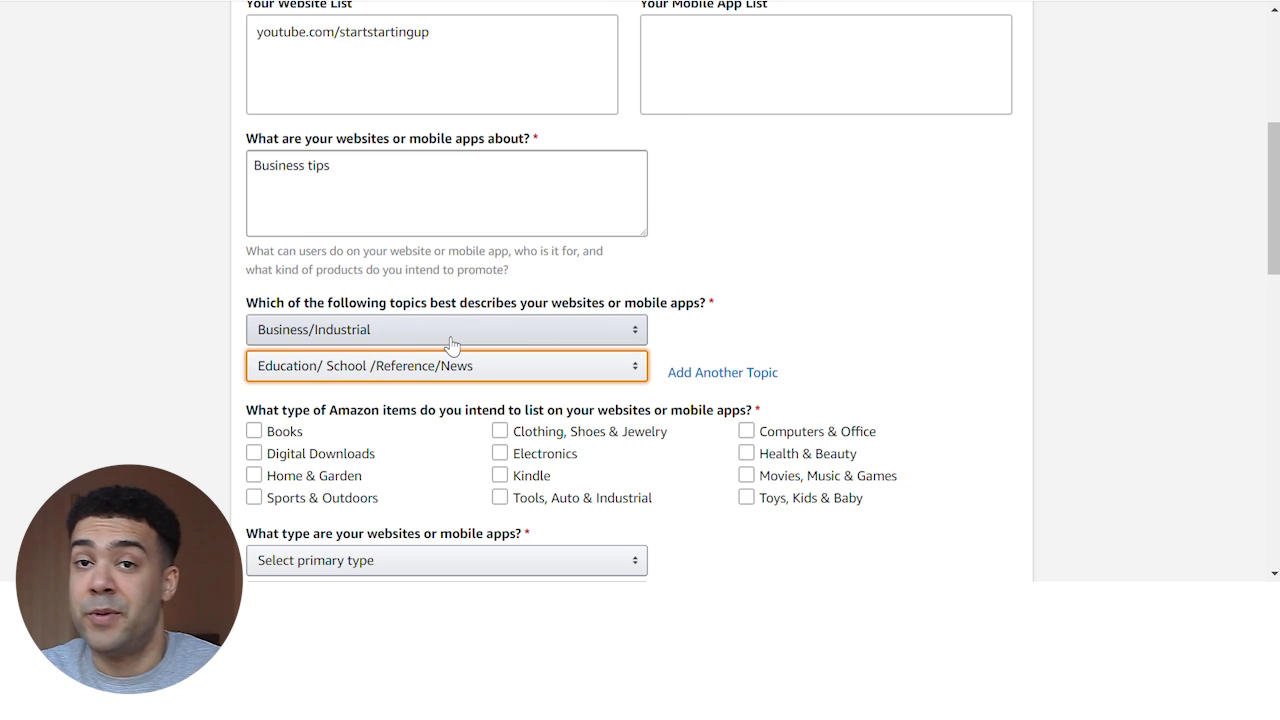
Mark Books and Digital Downloads as the item types to promote
scroll(452, 345, down, 2)
click(433, 232)
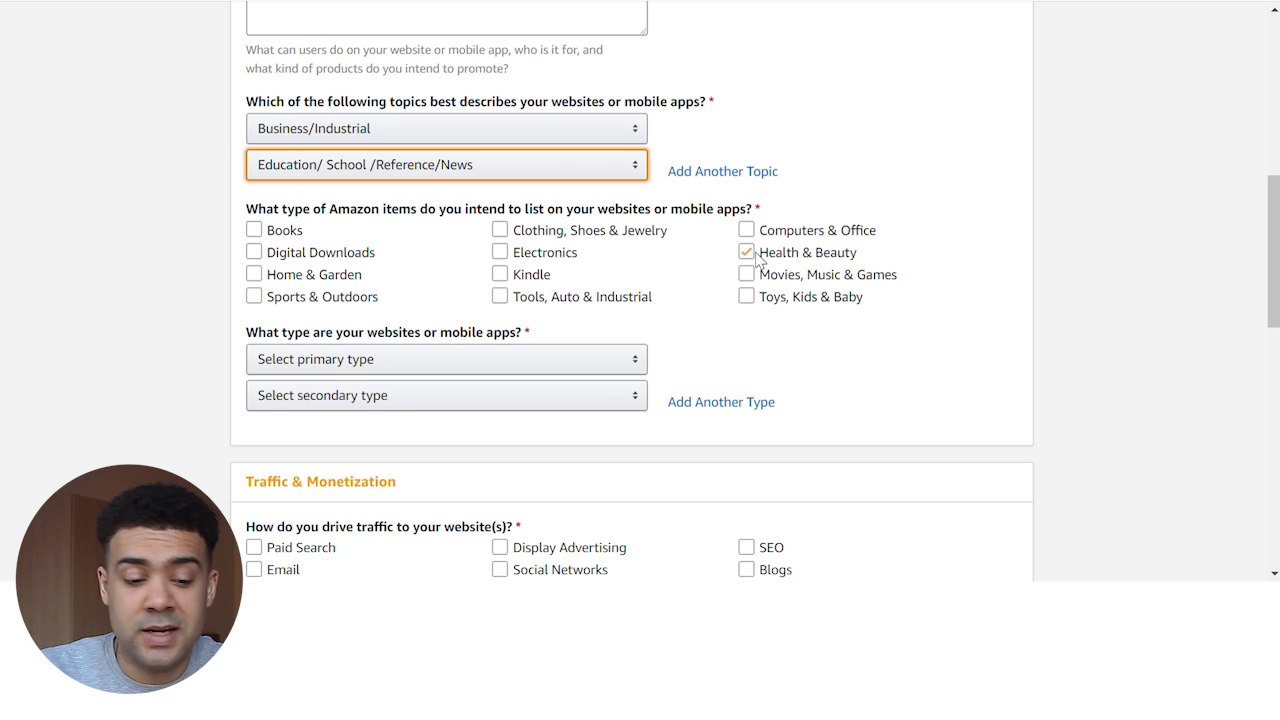
click(293, 236)
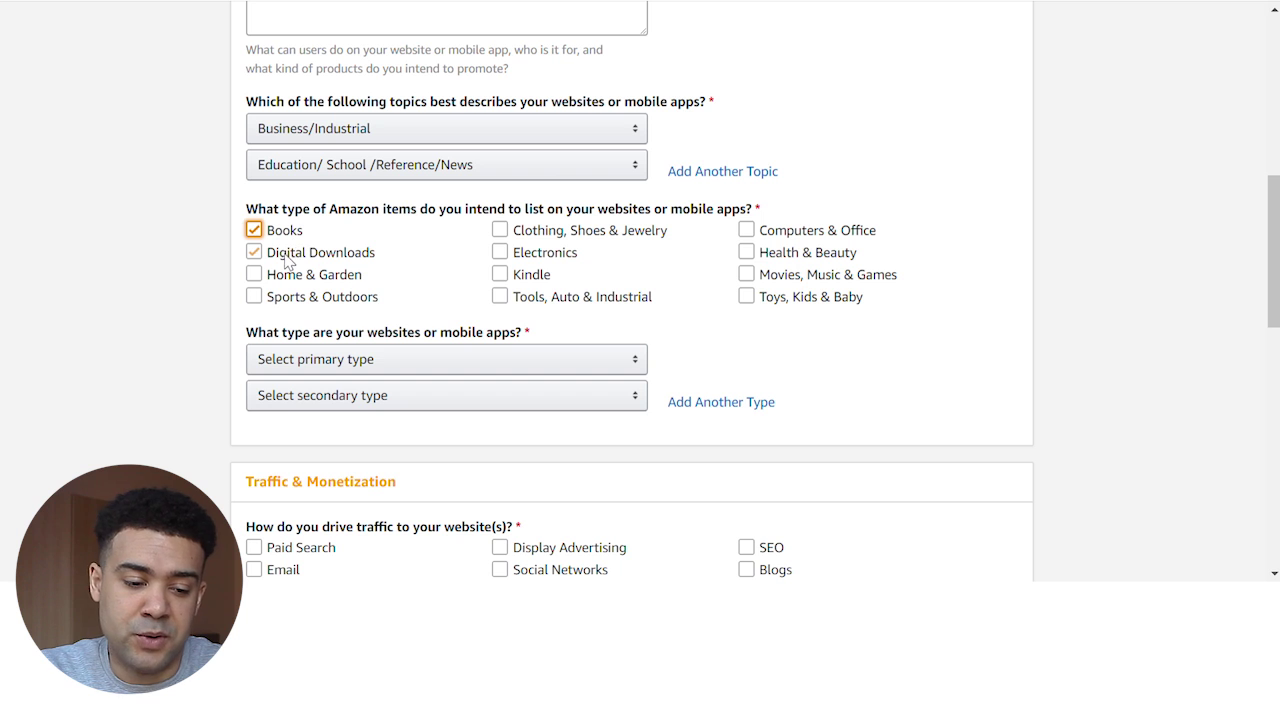
click(286, 257)
scroll(955, 252, down, 1)
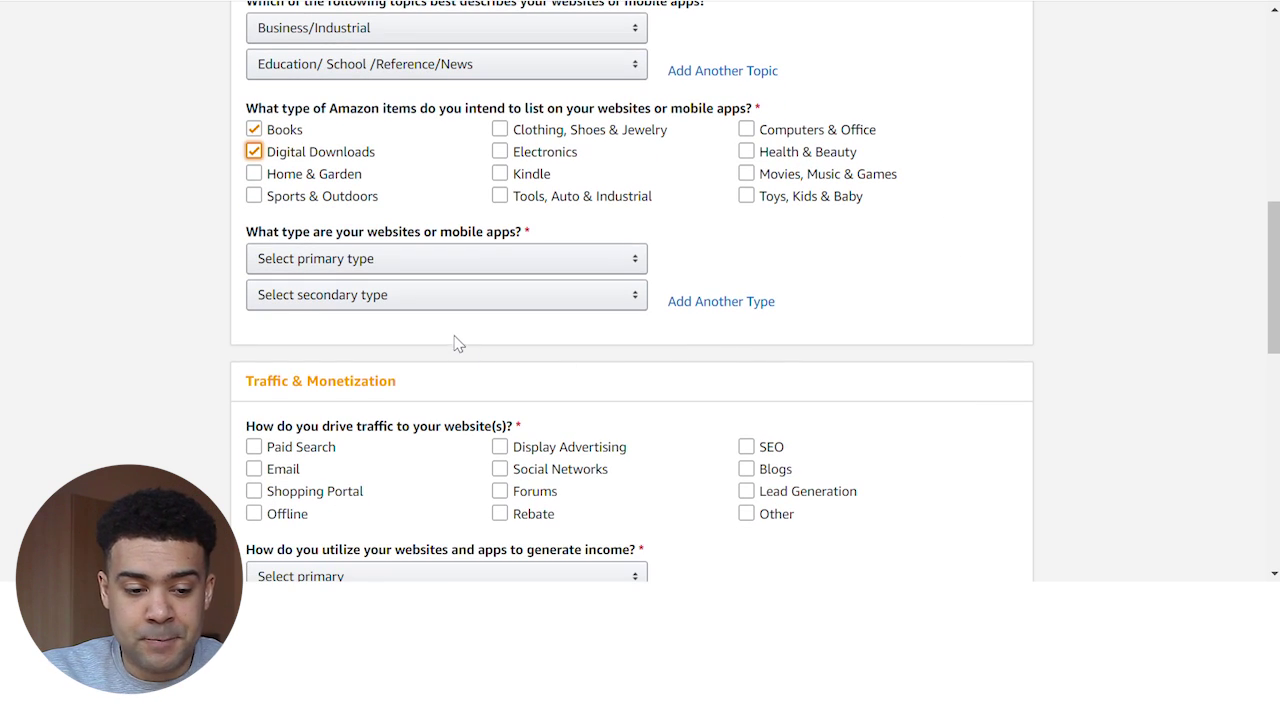
Set the website type to Content or Niche Website, leaving the additional type unset
click(490, 266)
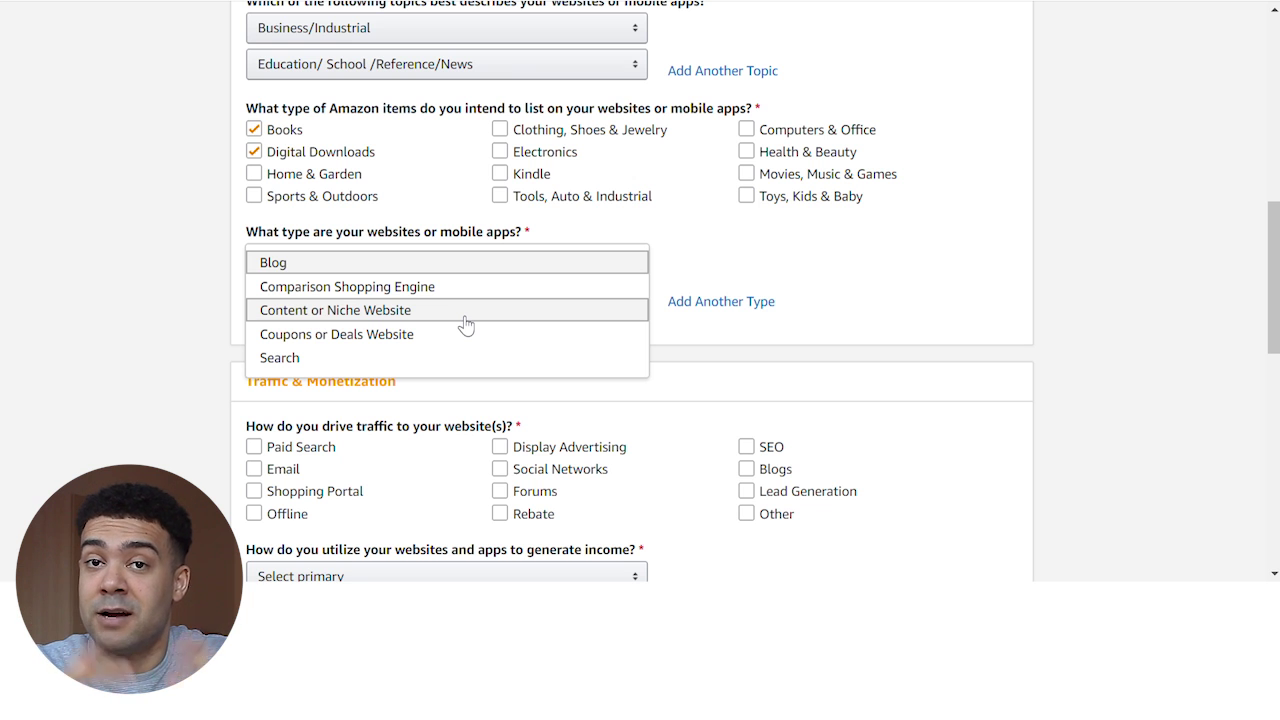
click(465, 318)
click(449, 283)
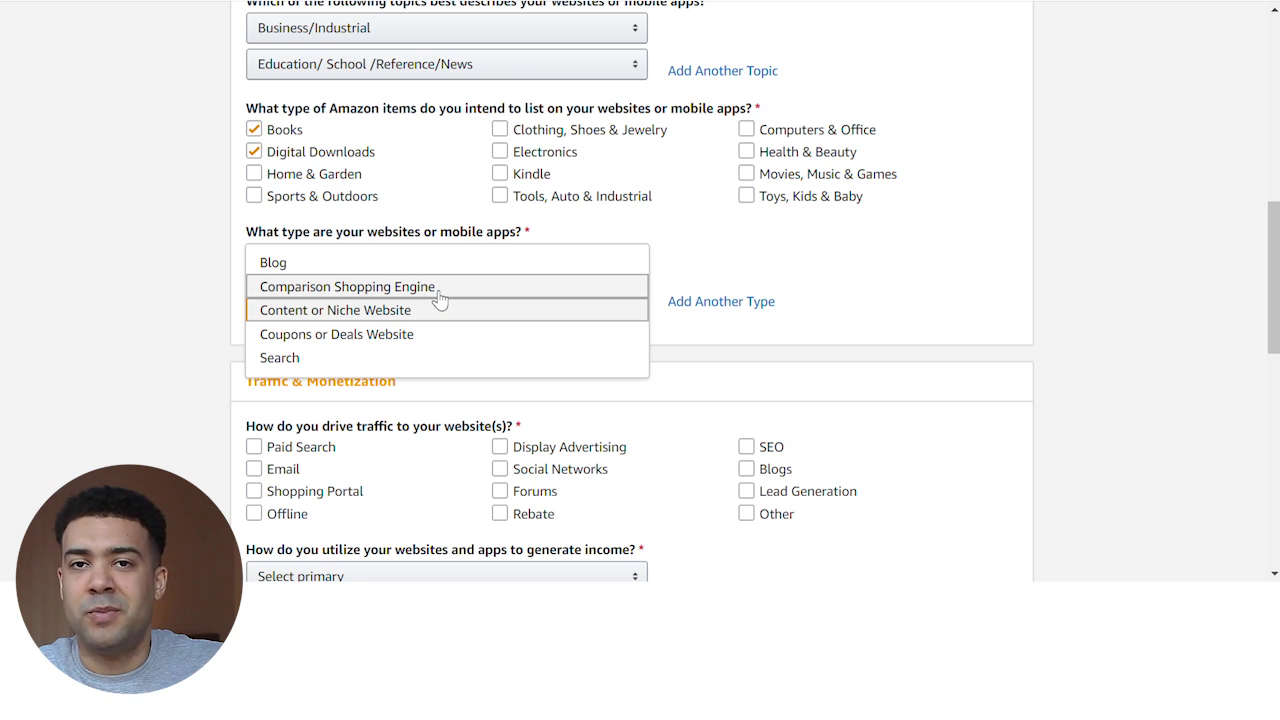
click(391, 318)
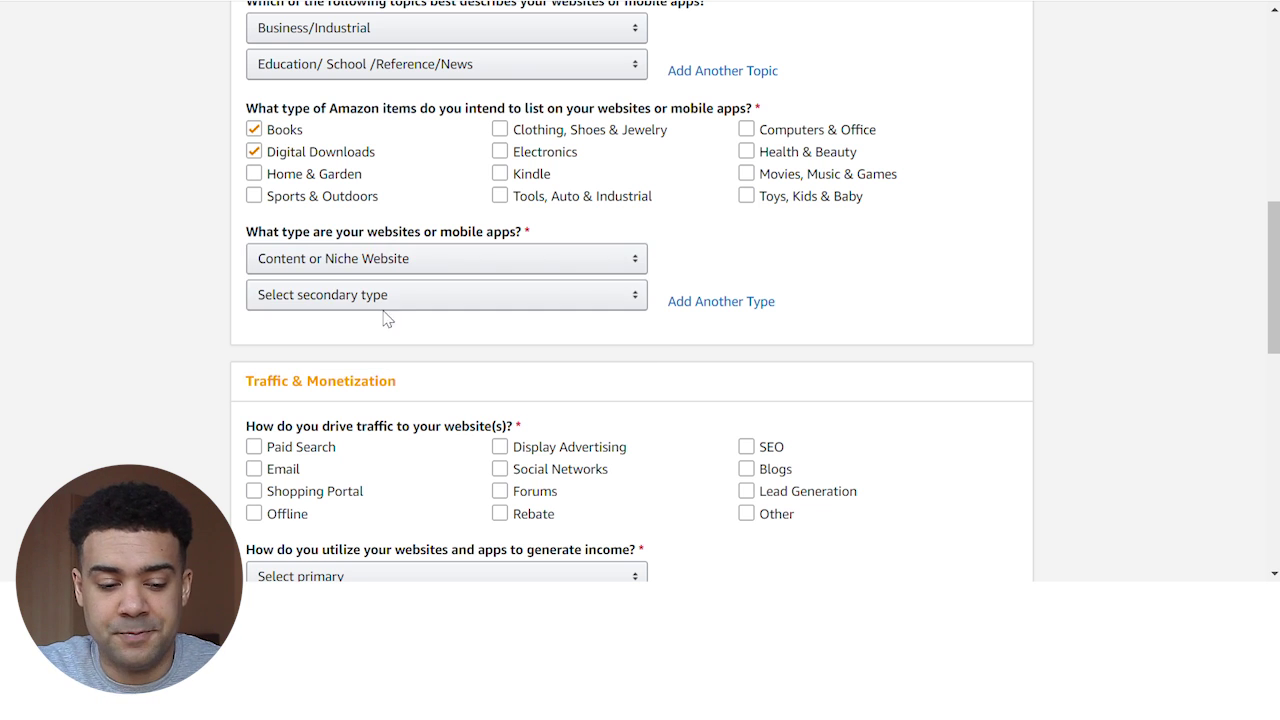
click(385, 302)
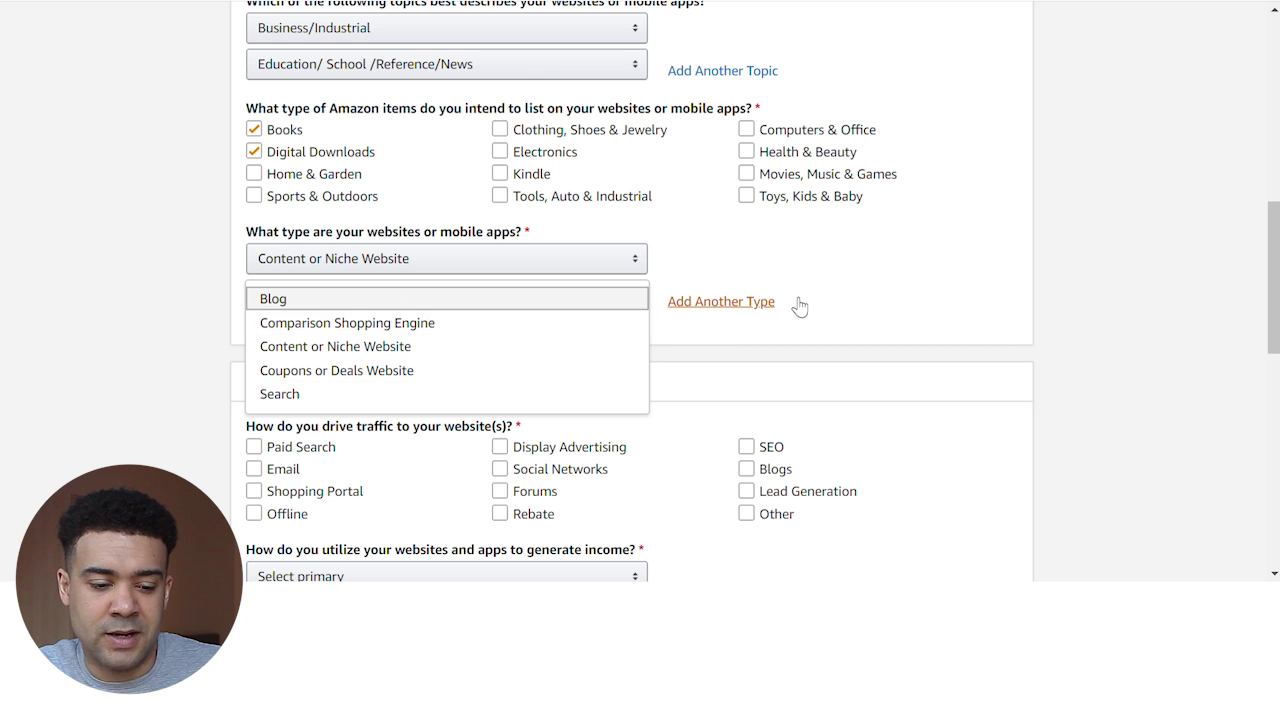
click(905, 300)
scroll(197, 324, down, 3)
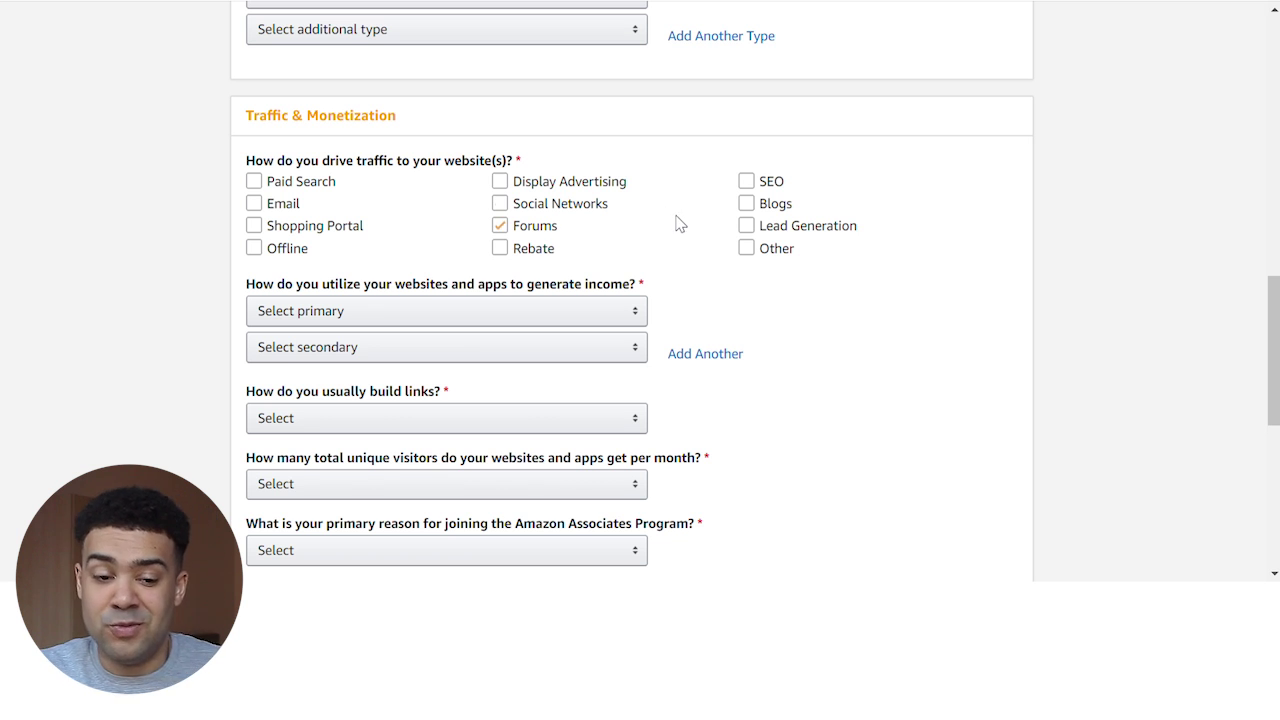
Tick SEO, Social Networks and Email under 'How do you drive traffic'
click(760, 183)
click(760, 183)
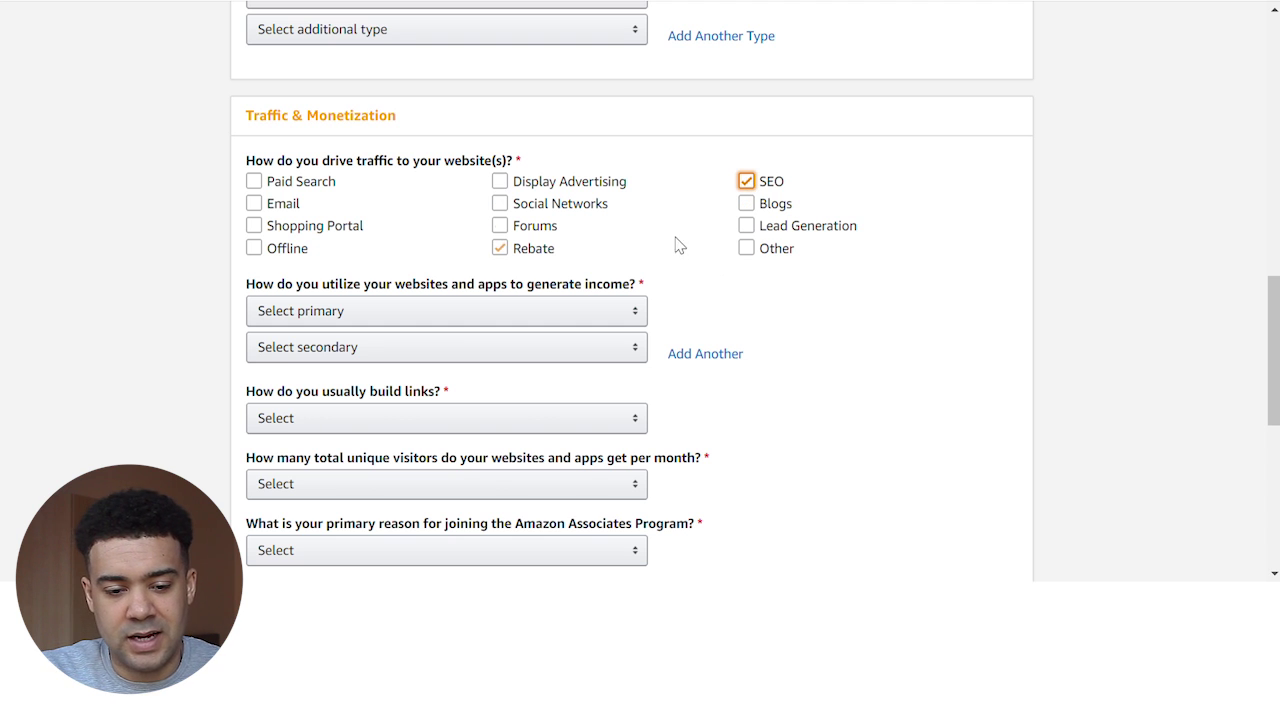
click(597, 208)
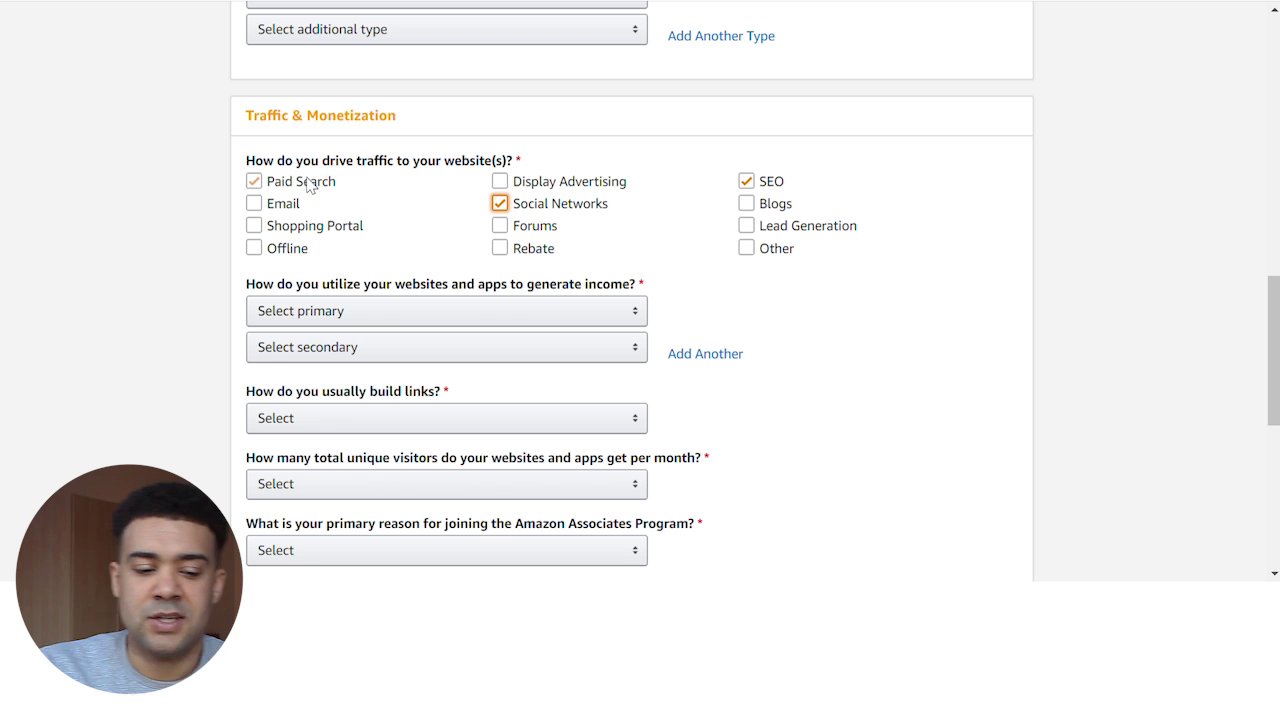
click(281, 211)
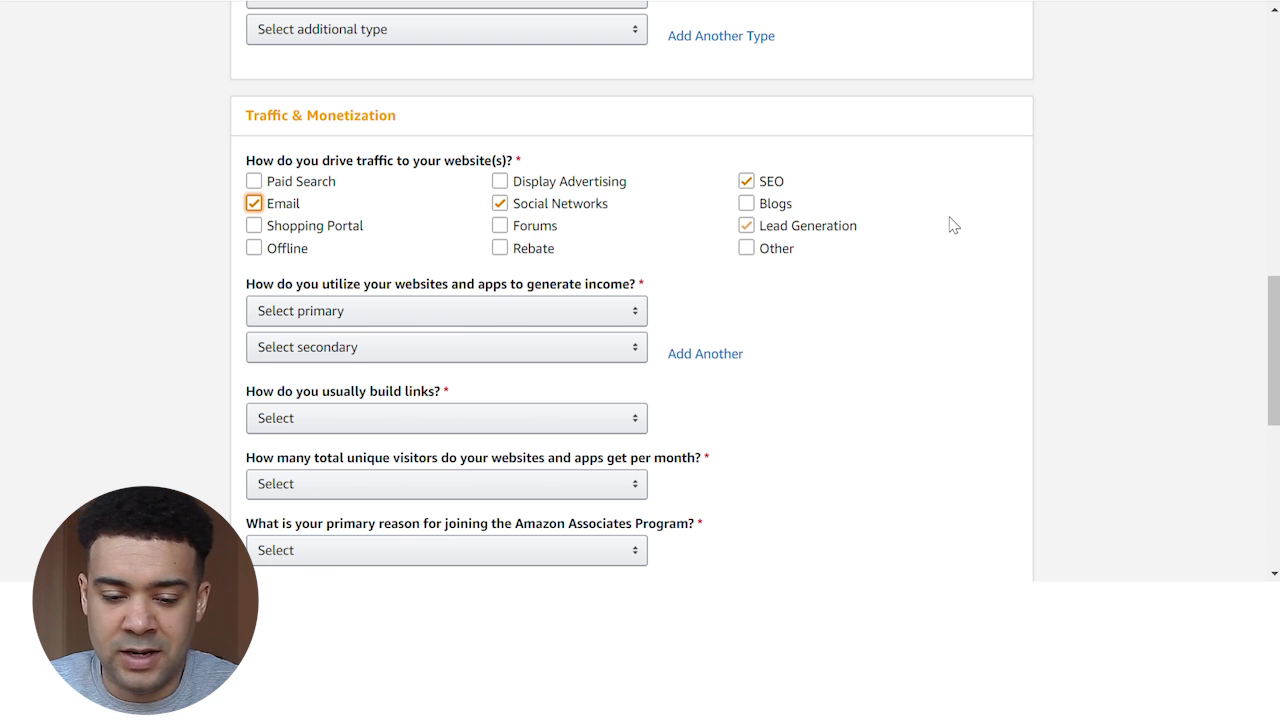
scroll(953, 225, down, 1)
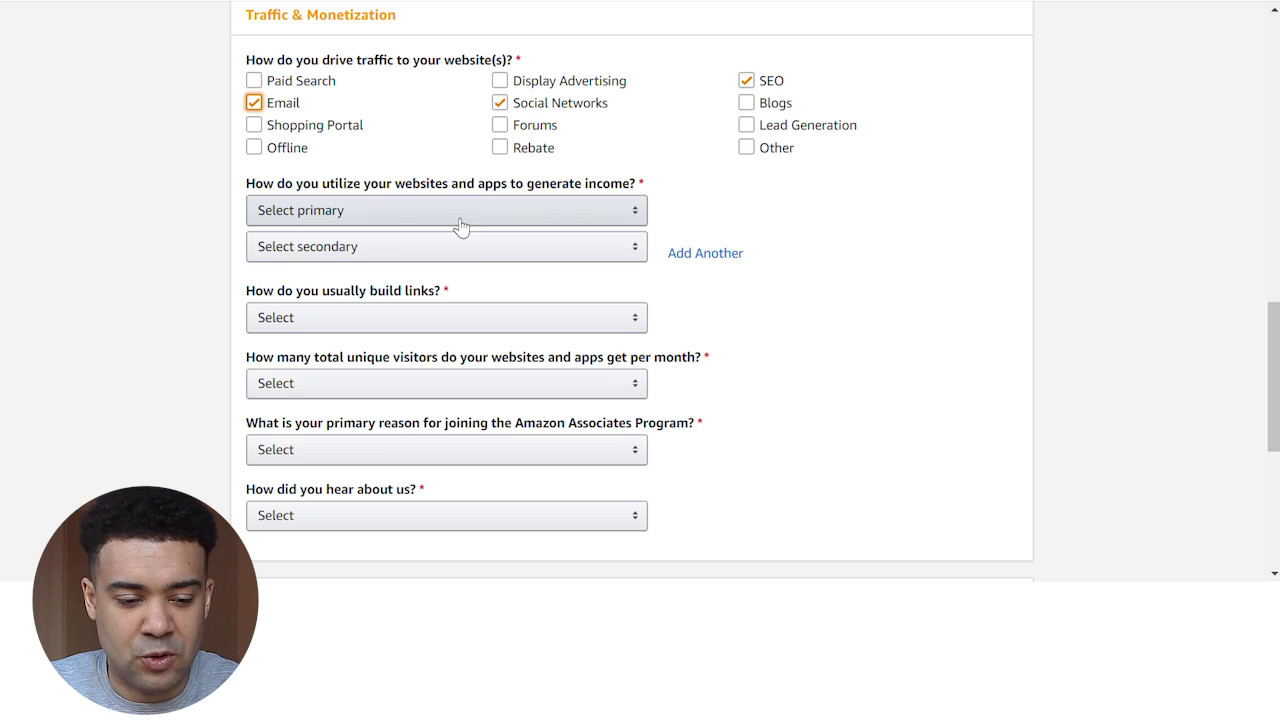
Choose Display Advertising as primary income, no secondary, and Manually via text editor for links
click(632, 221)
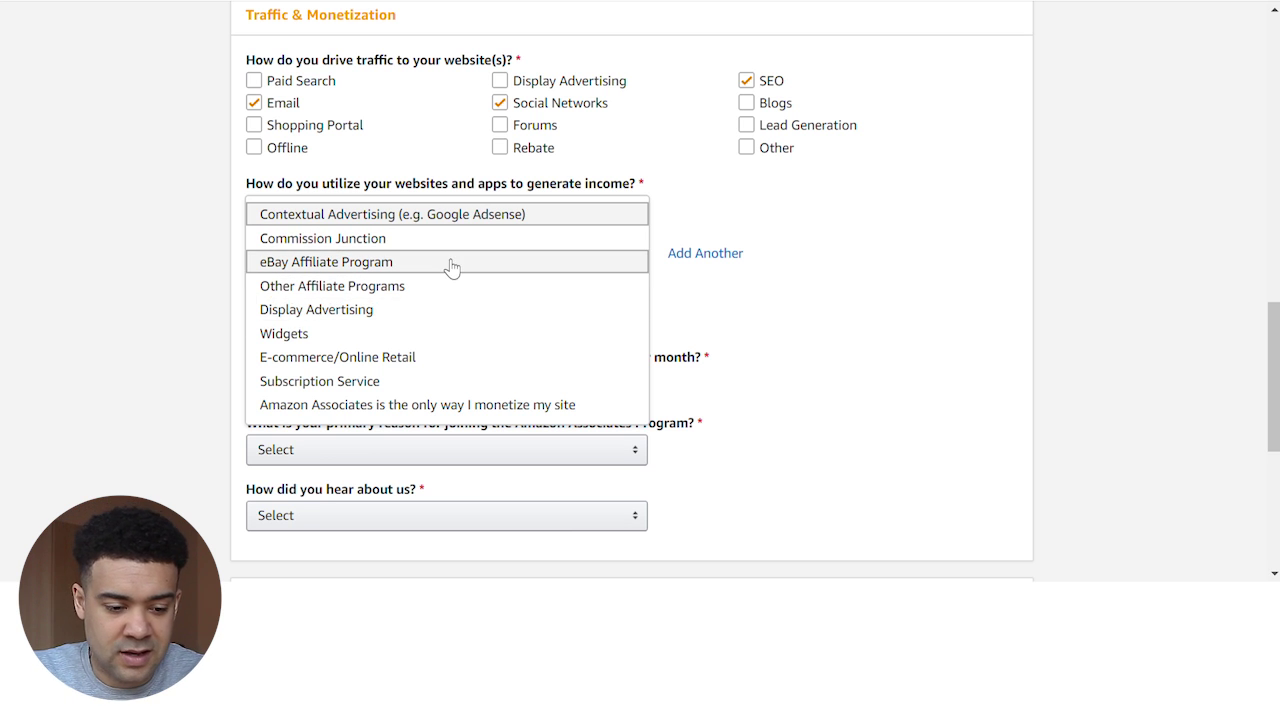
click(389, 312)
click(500, 250)
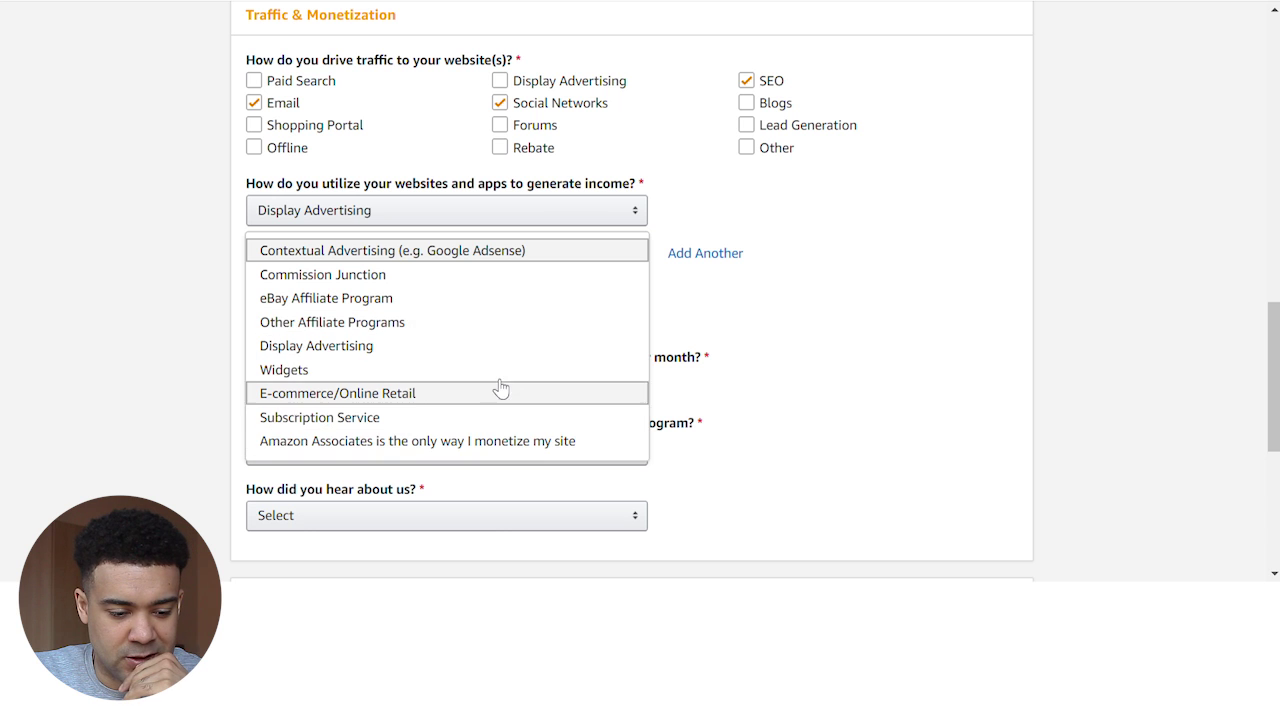
click(820, 323)
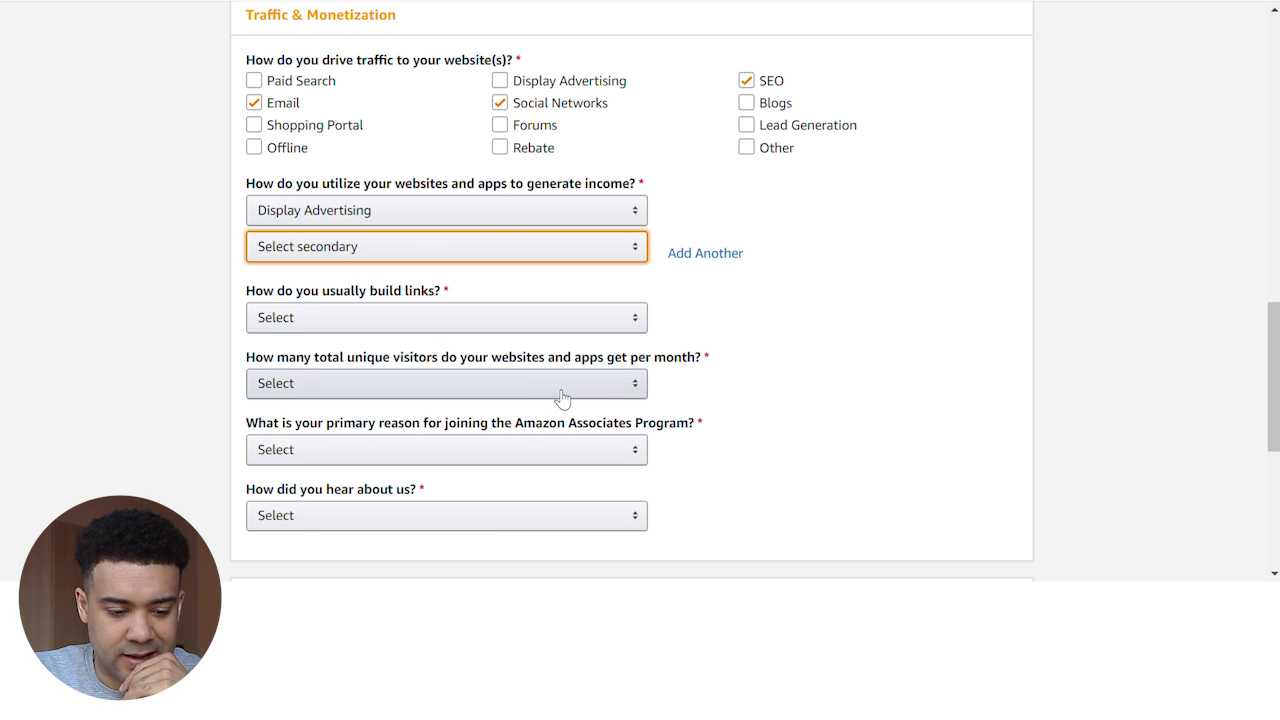
click(390, 322)
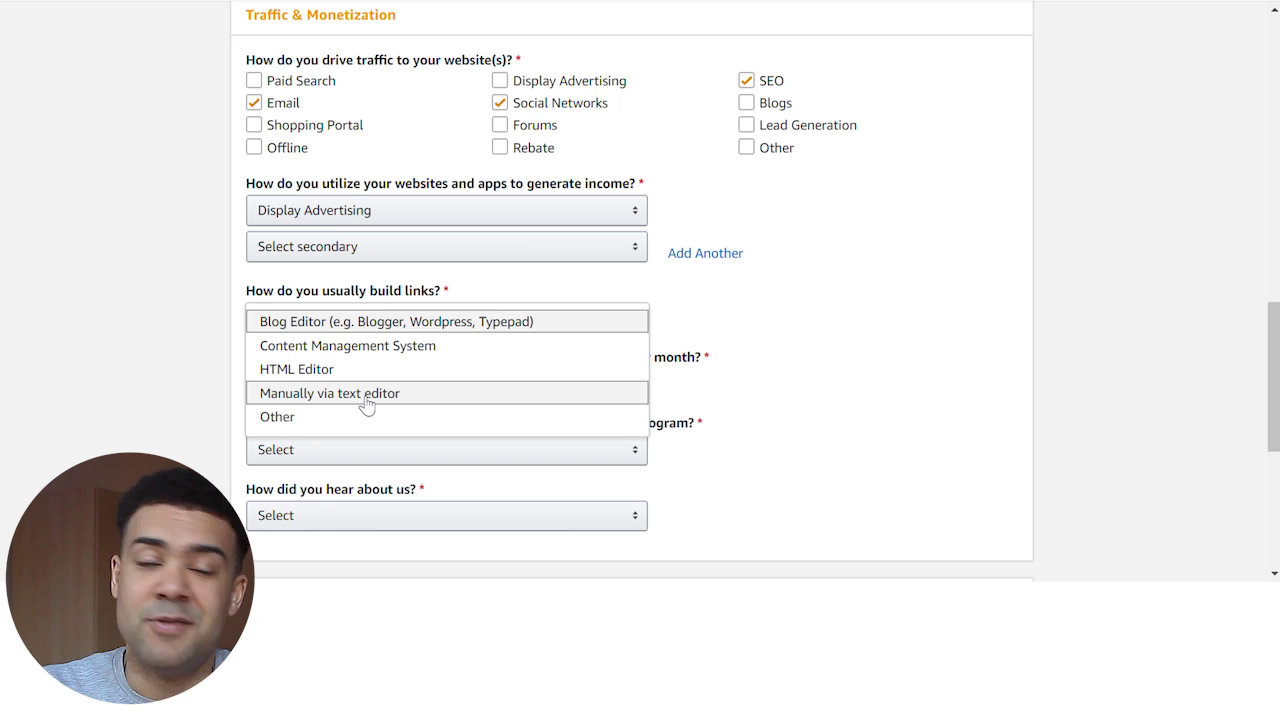
click(366, 395)
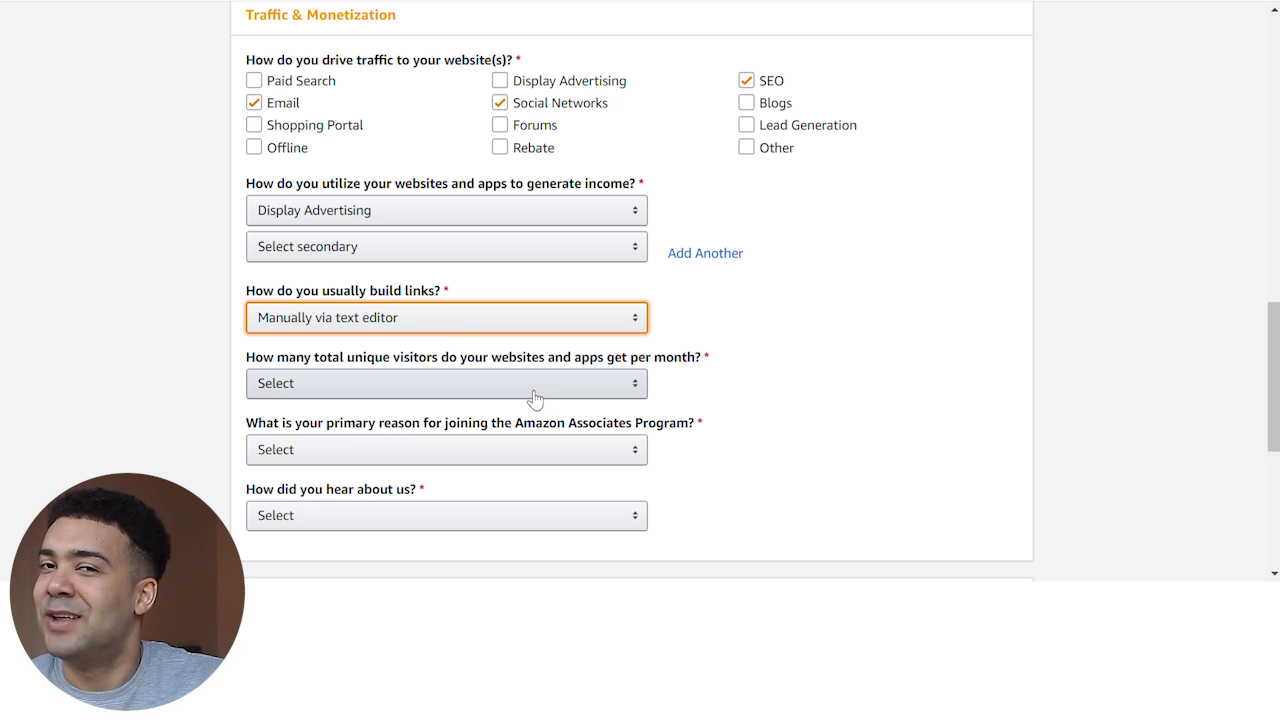
click(535, 398)
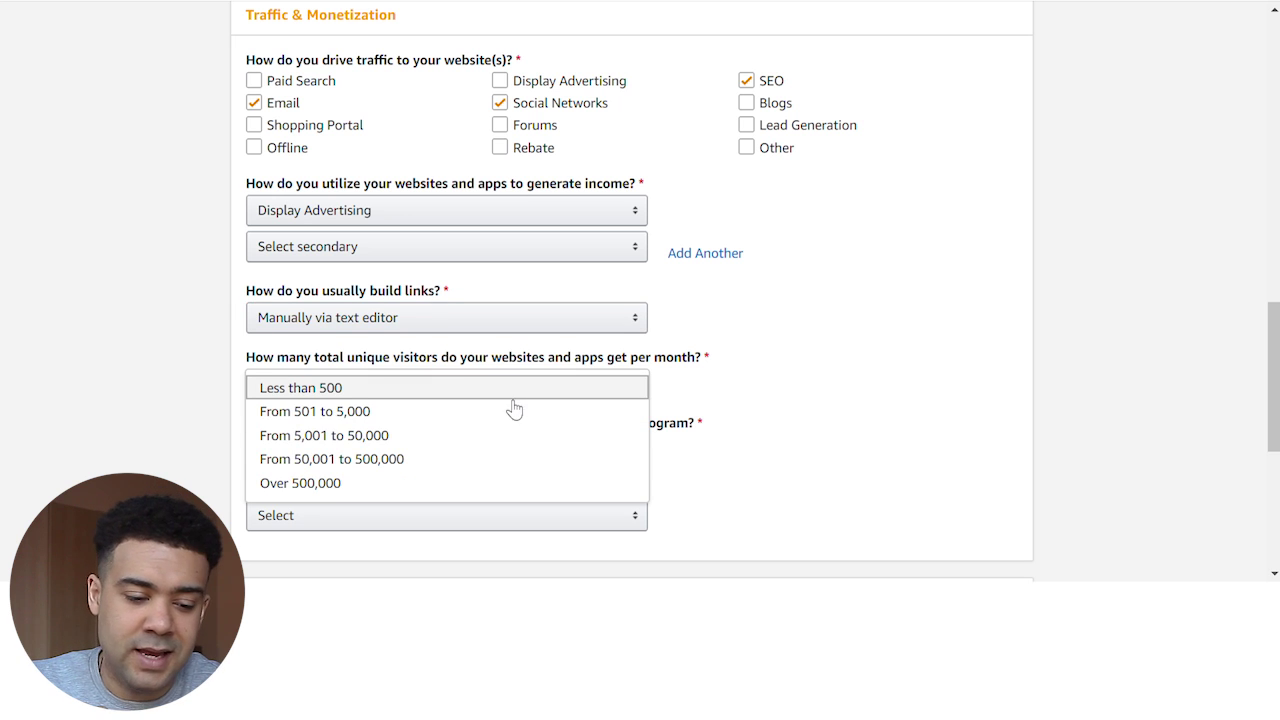
Answer 50,001 to 500,000 monthly visitors, To monetize my site, and Word of Mouth
click(462, 461)
scroll(626, 283, down, 2)
click(612, 258)
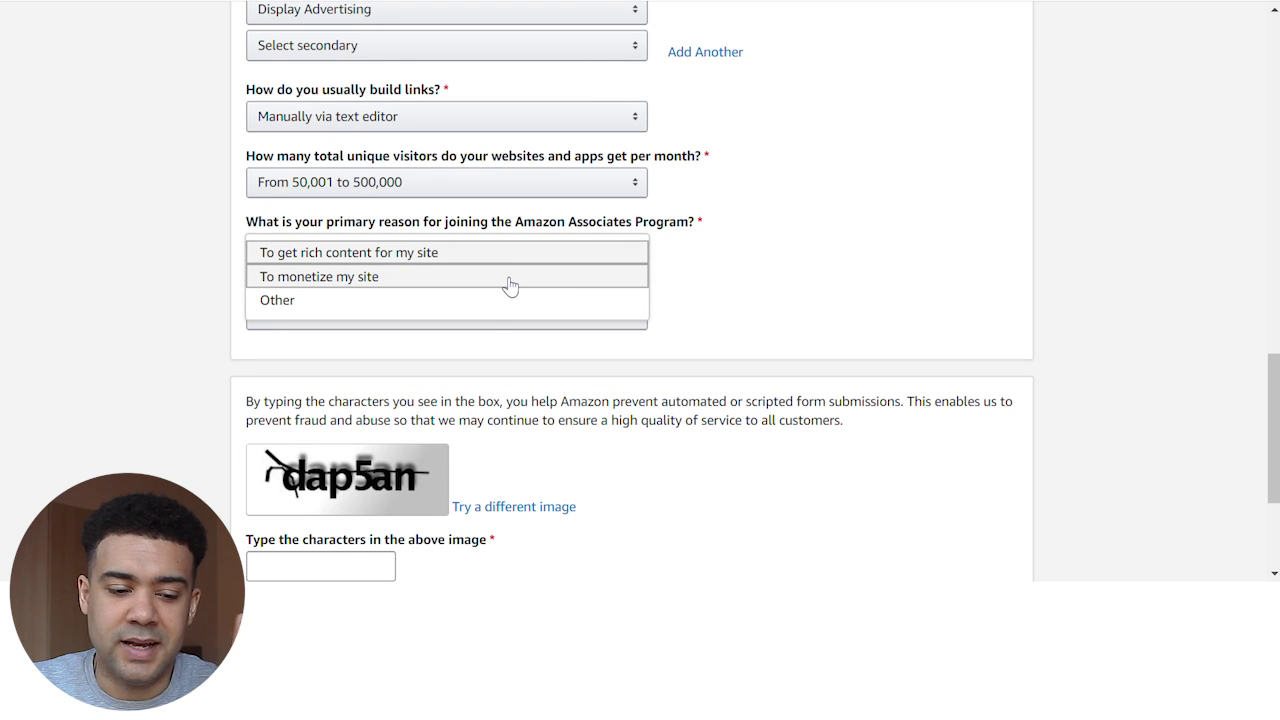
click(385, 288)
click(578, 318)
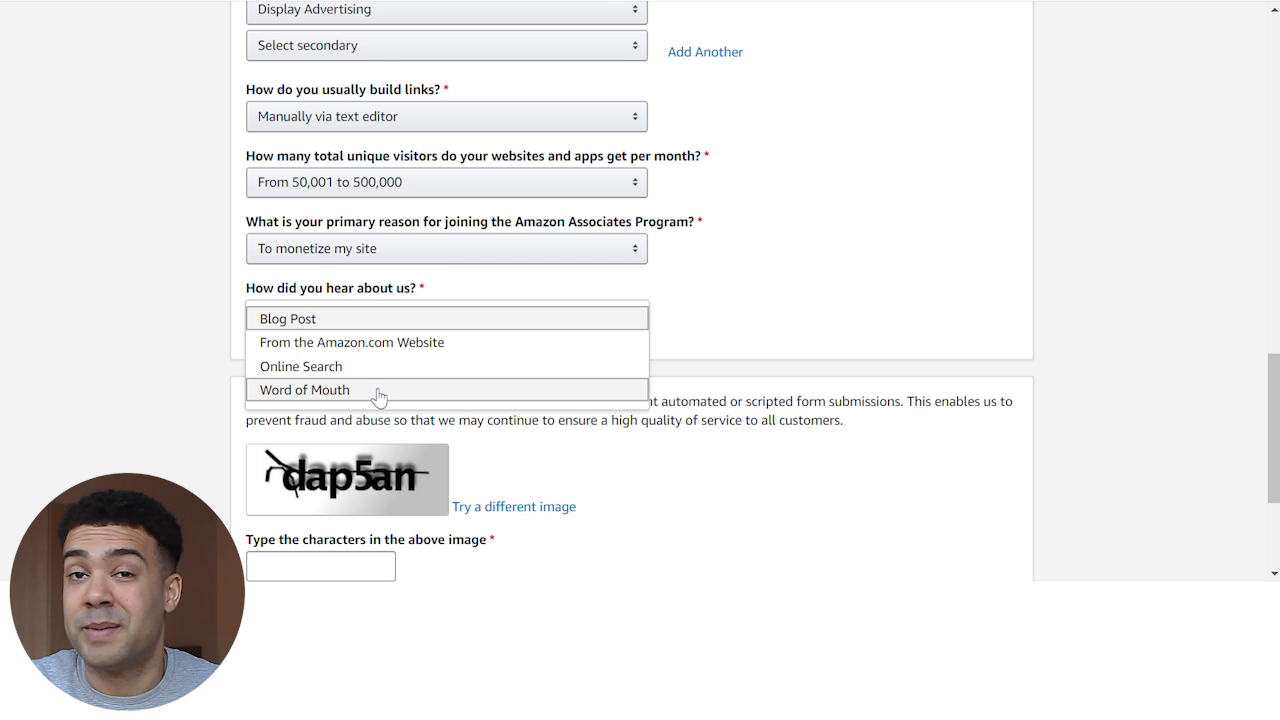
click(342, 393)
Enter the captcha characters 'dap5an' and submit the profile for identity verification
scroll(661, 426, down, 2)
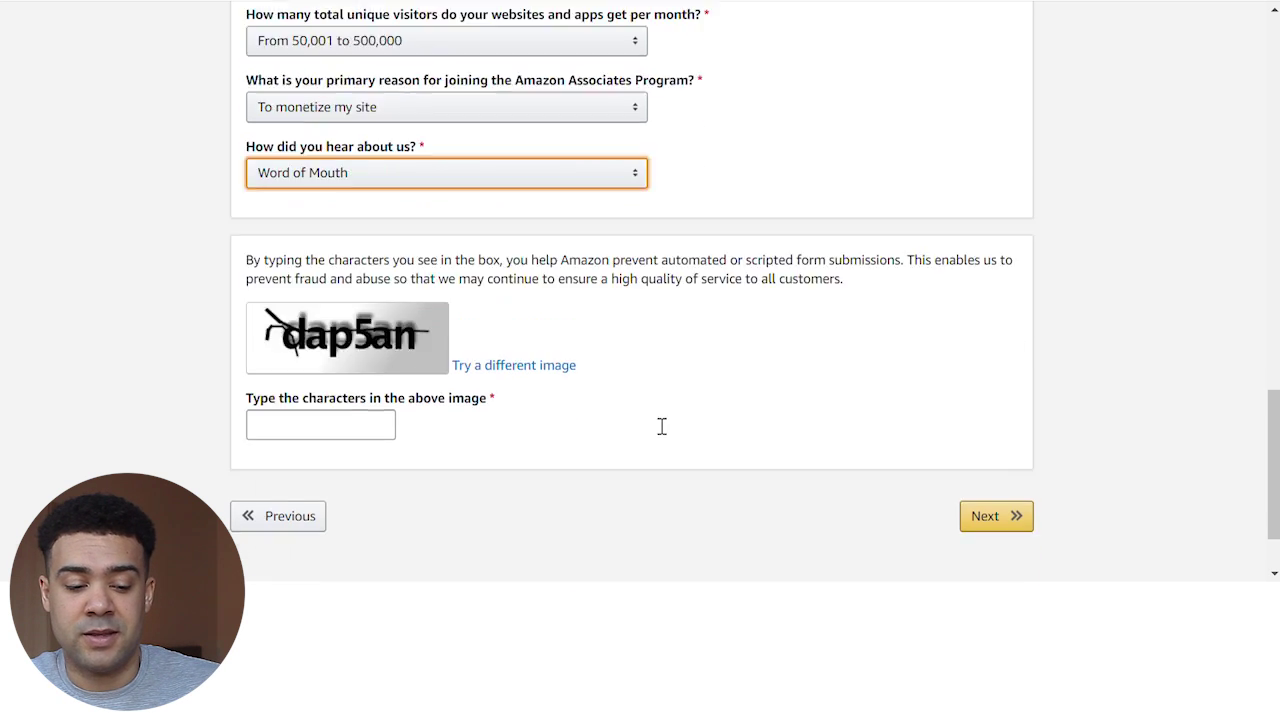
scroll(661, 426, down, 1)
click(378, 381)
text(dap5an)
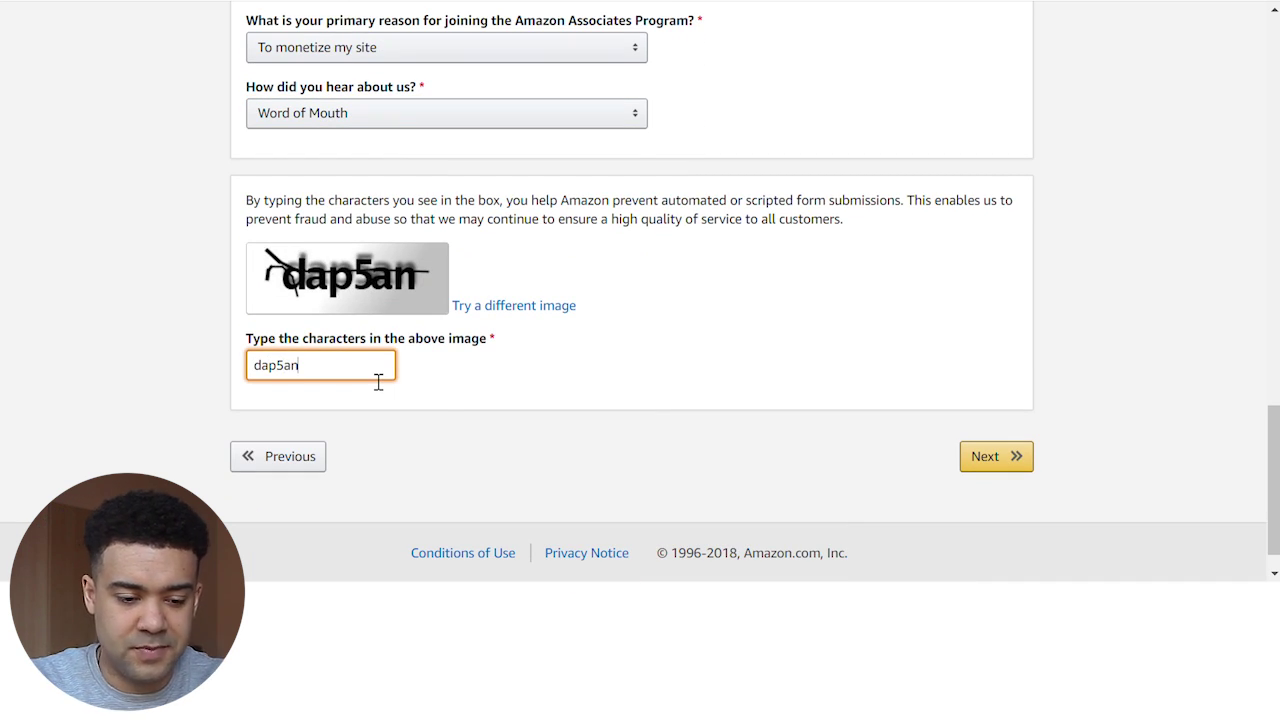
click(1017, 457)
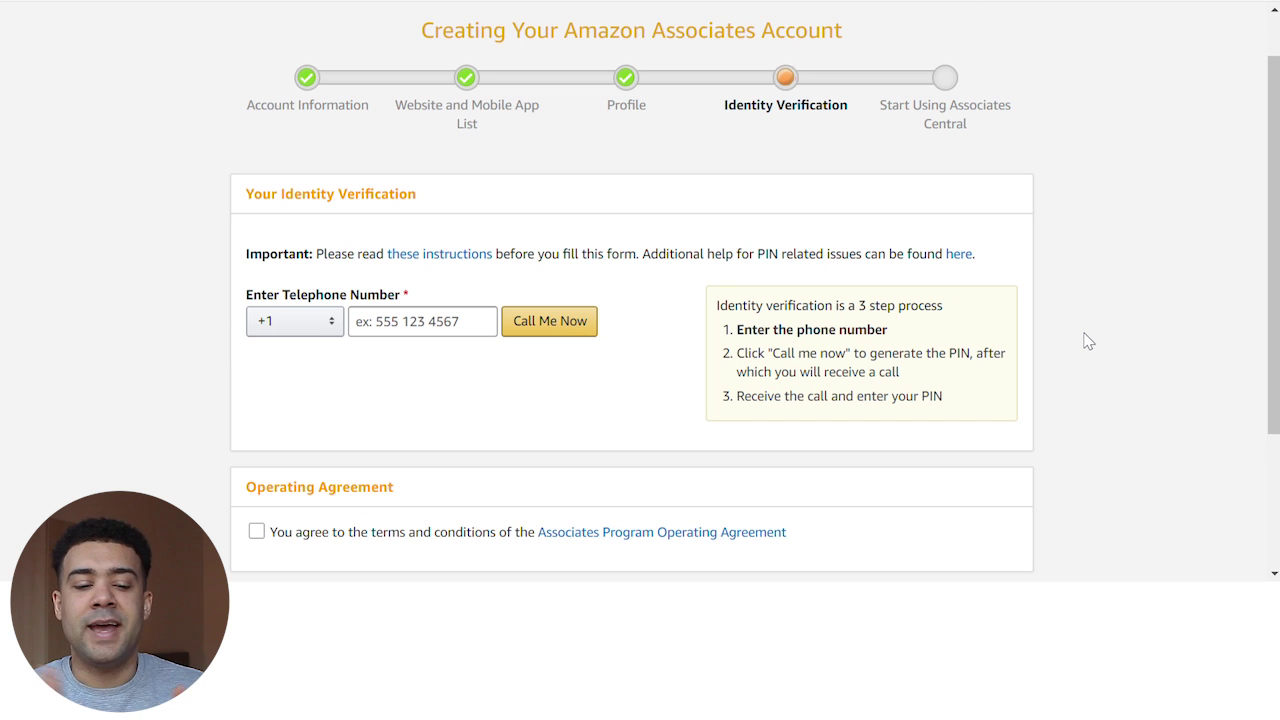
click(460, 339)
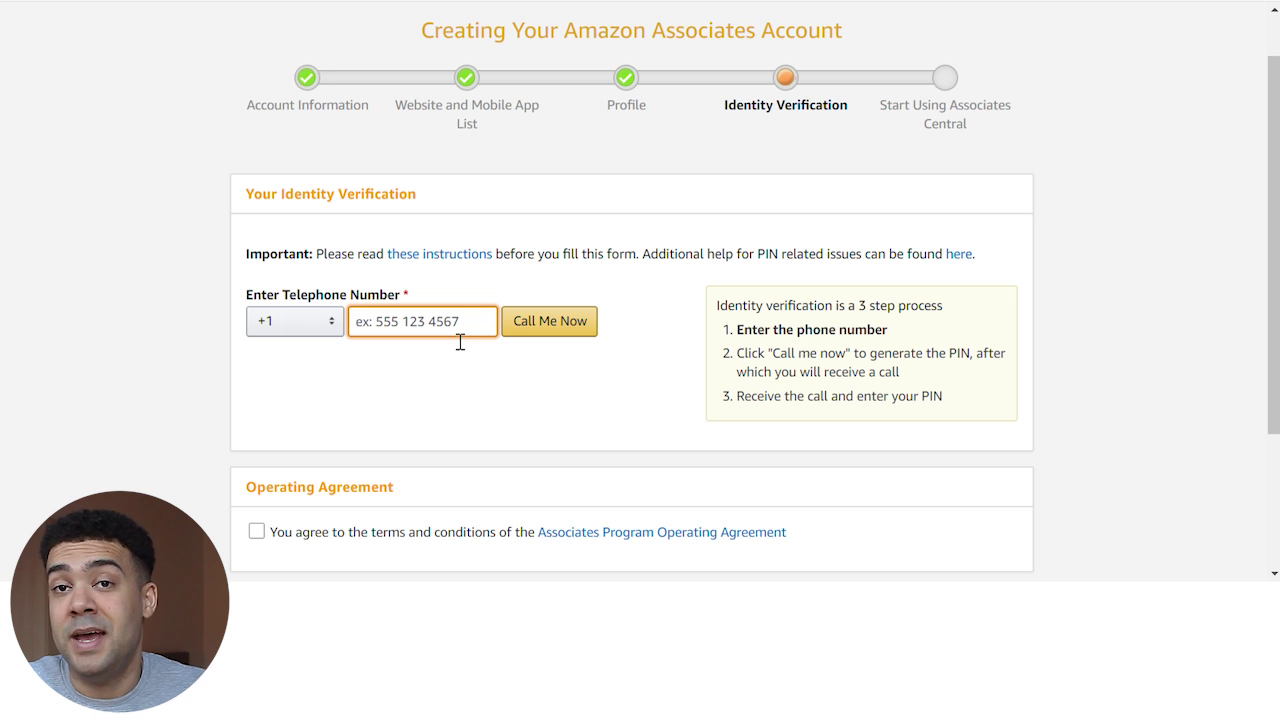
scroll(510, 303, down, 1)
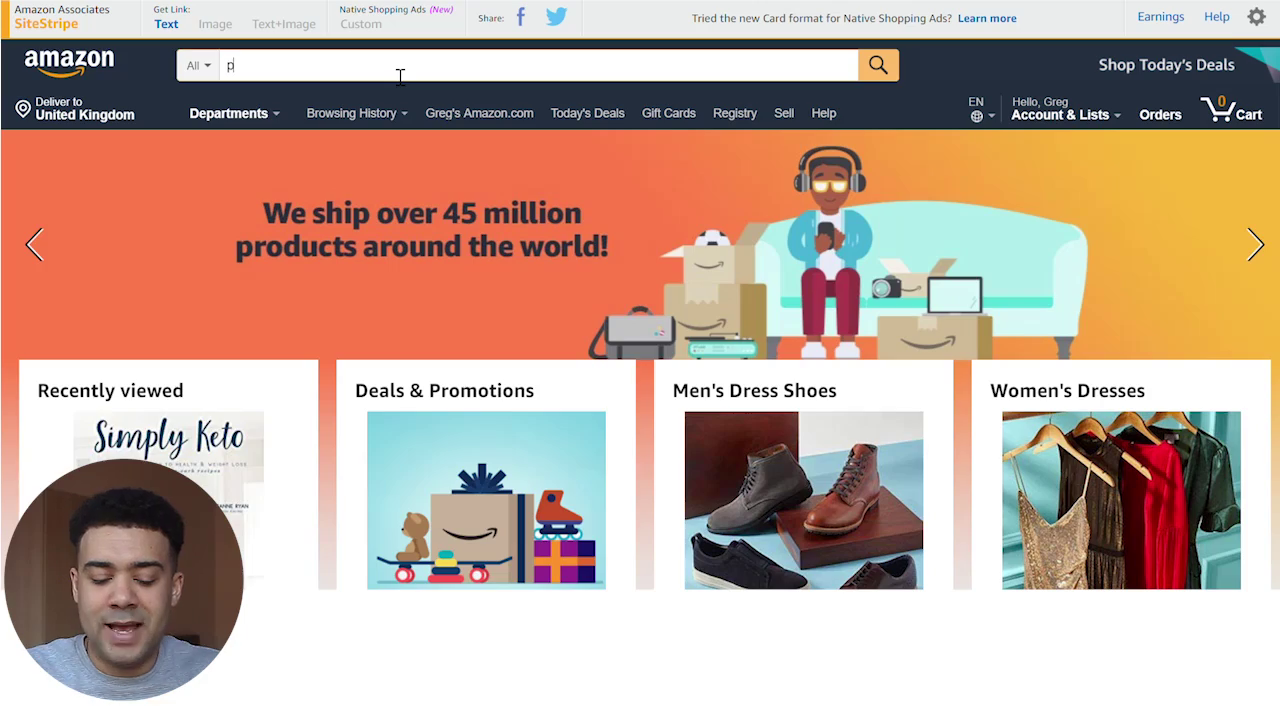
Run a ps4 search and open the PlayStation 4 Slim 1TB Console result
text(s4)
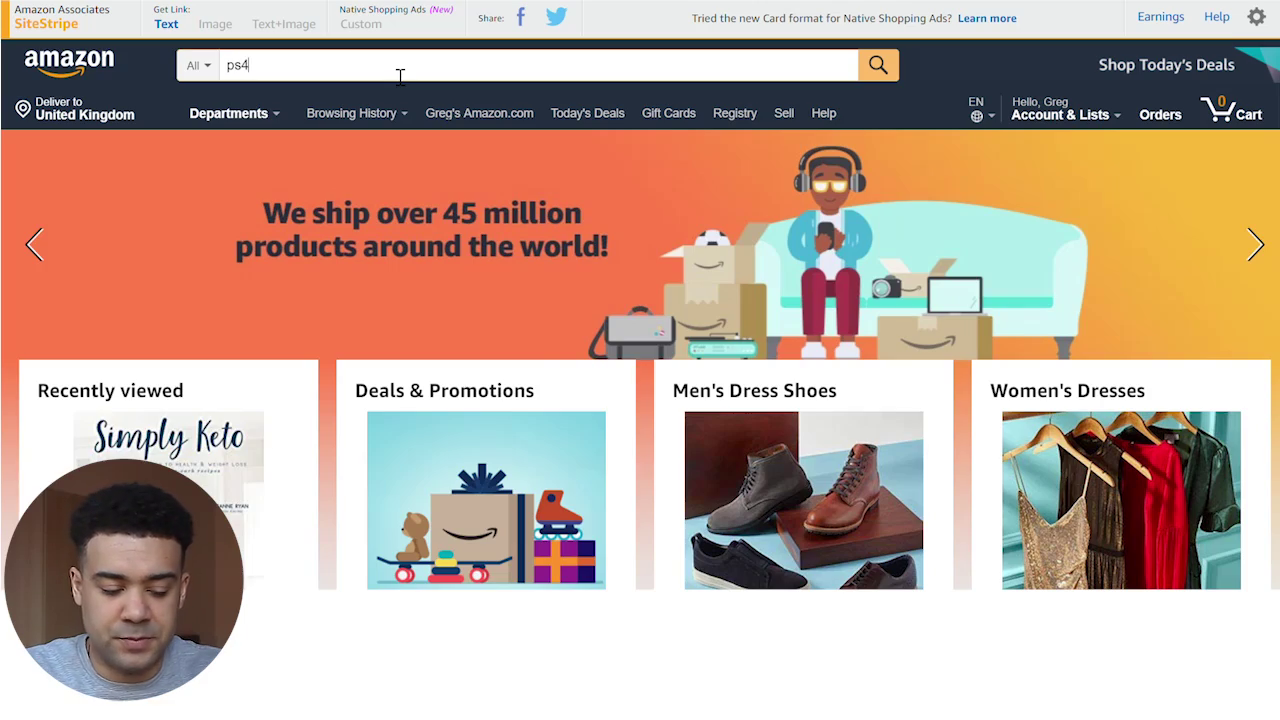
key(Return)
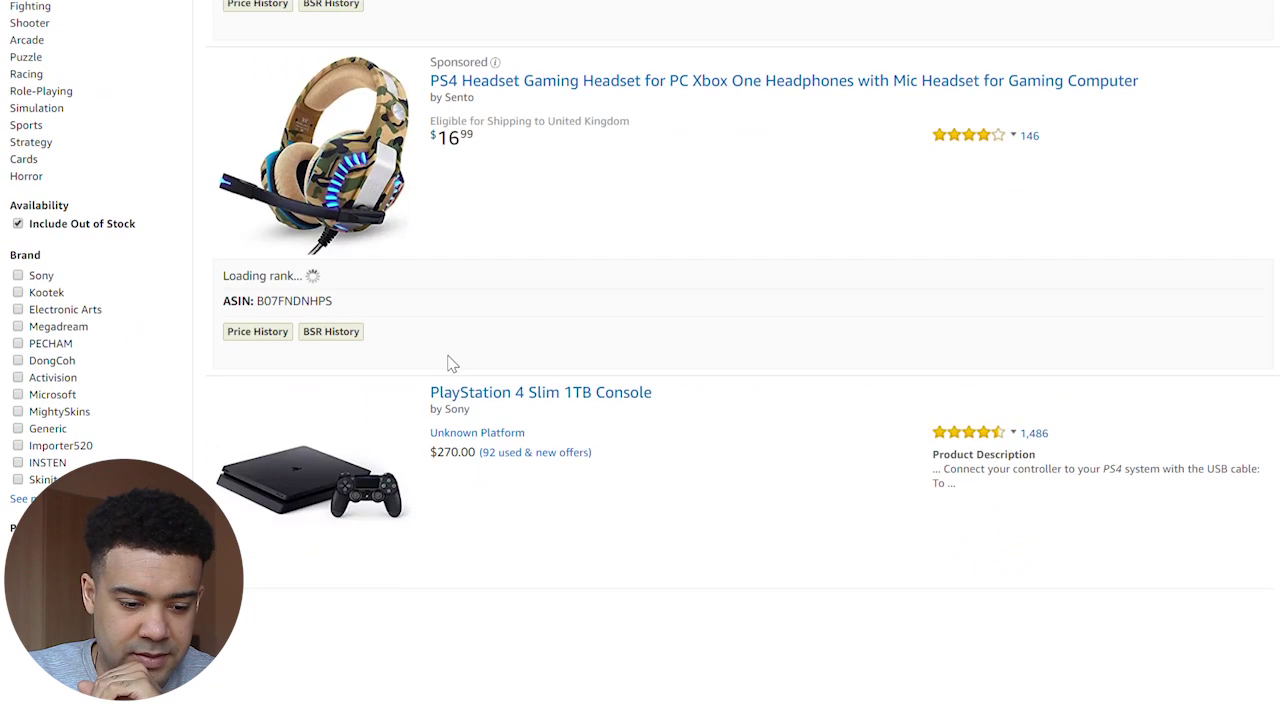
scroll(651, 369, down, 3)
scroll(640, 240, up, 1)
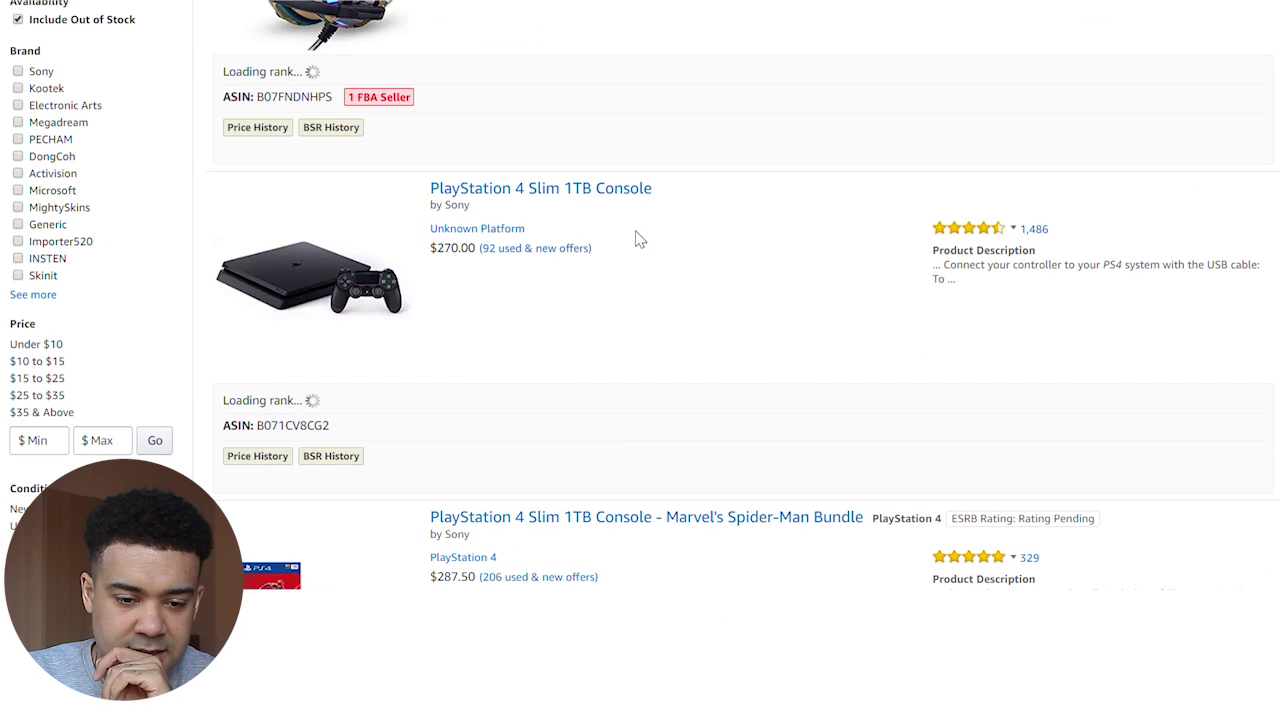
click(596, 196)
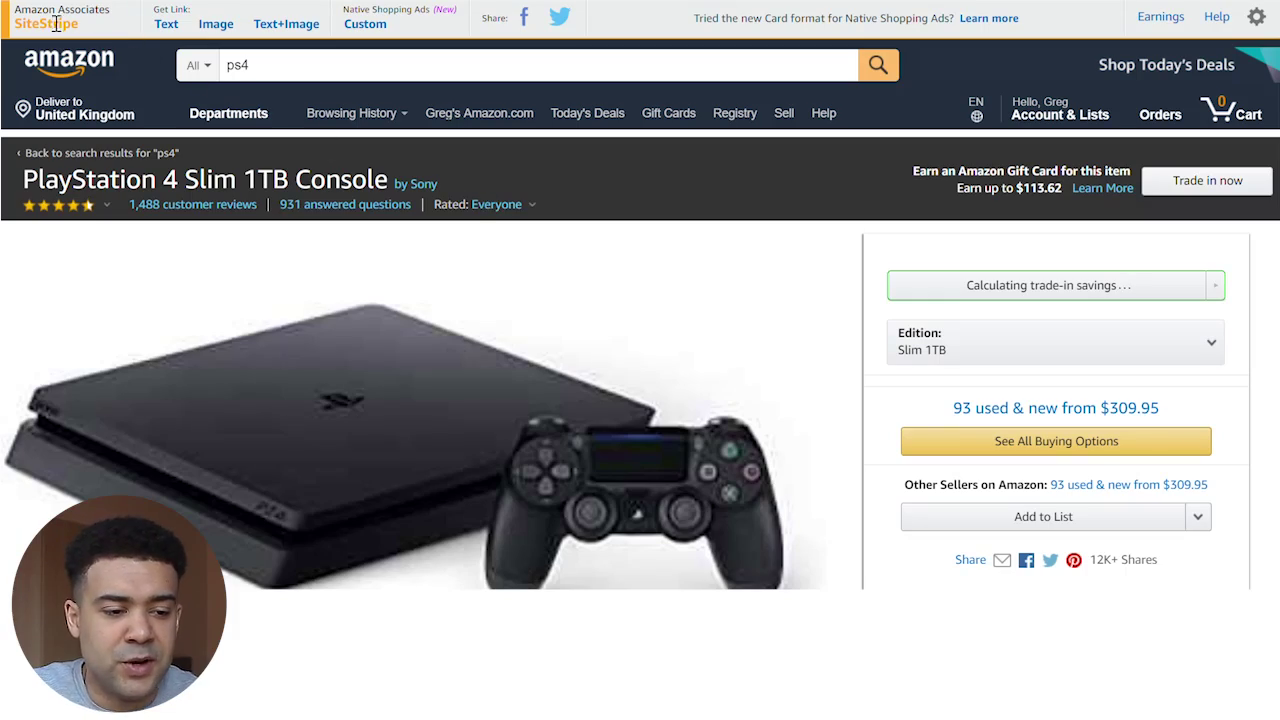
Generate a SiteStripe short text link for the PS4 Slim page and select it
triple_click(48, 20)
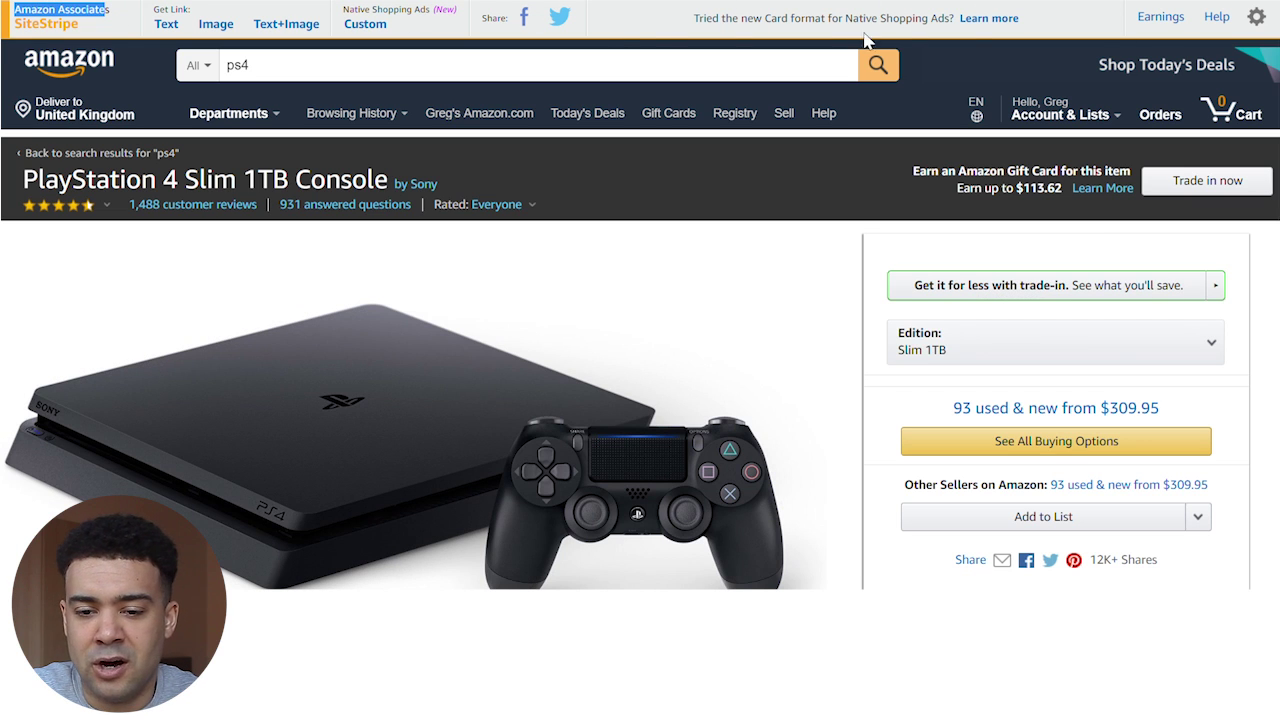
click(632, 32)
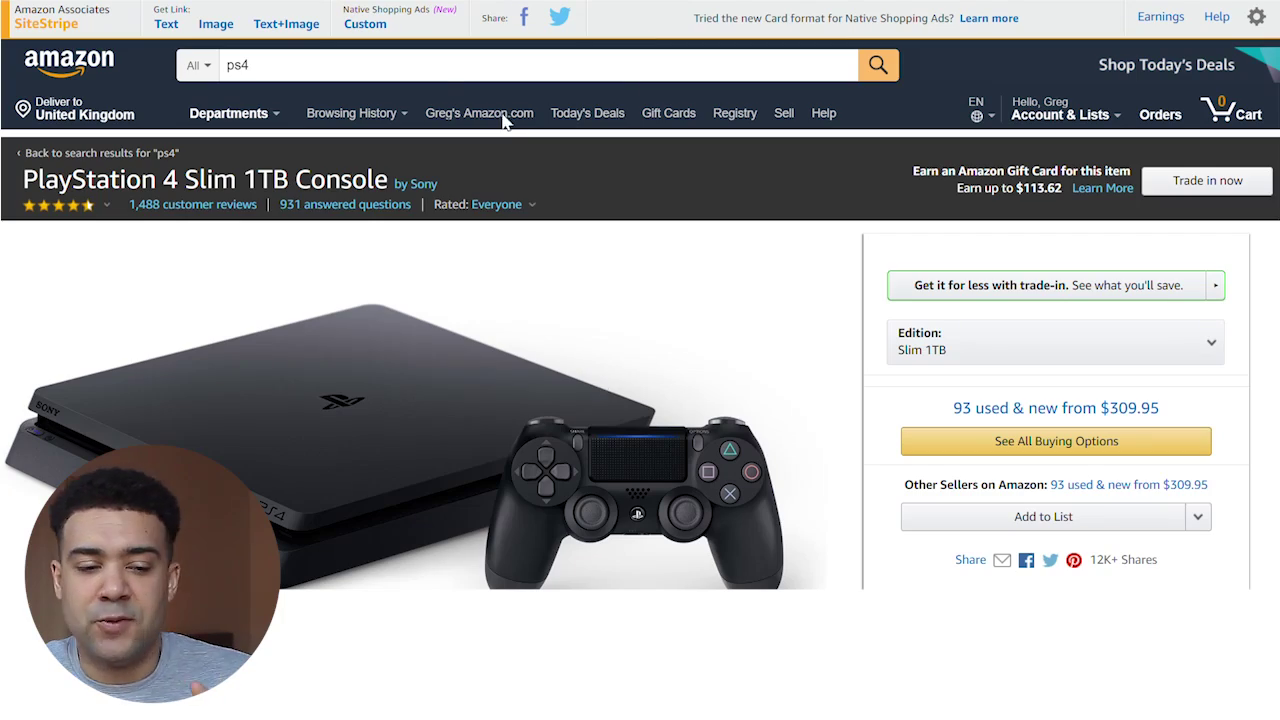
click(168, 25)
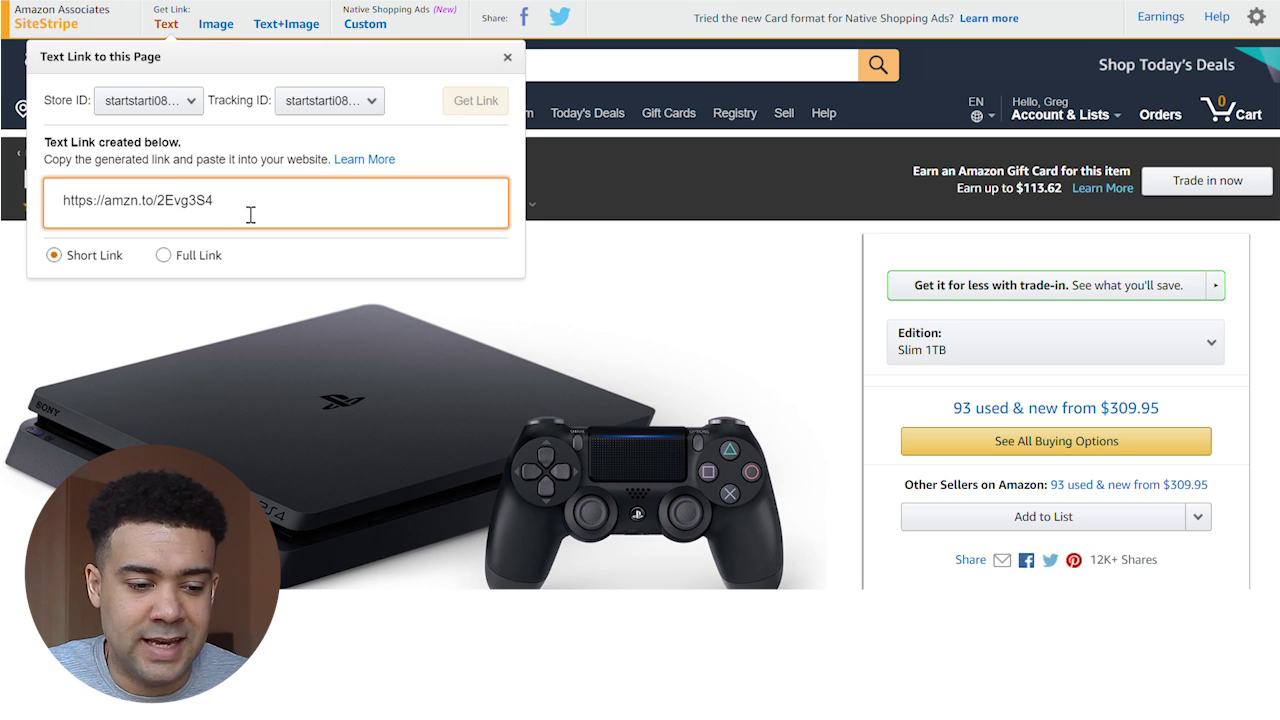
drag(251, 213, 64, 206)
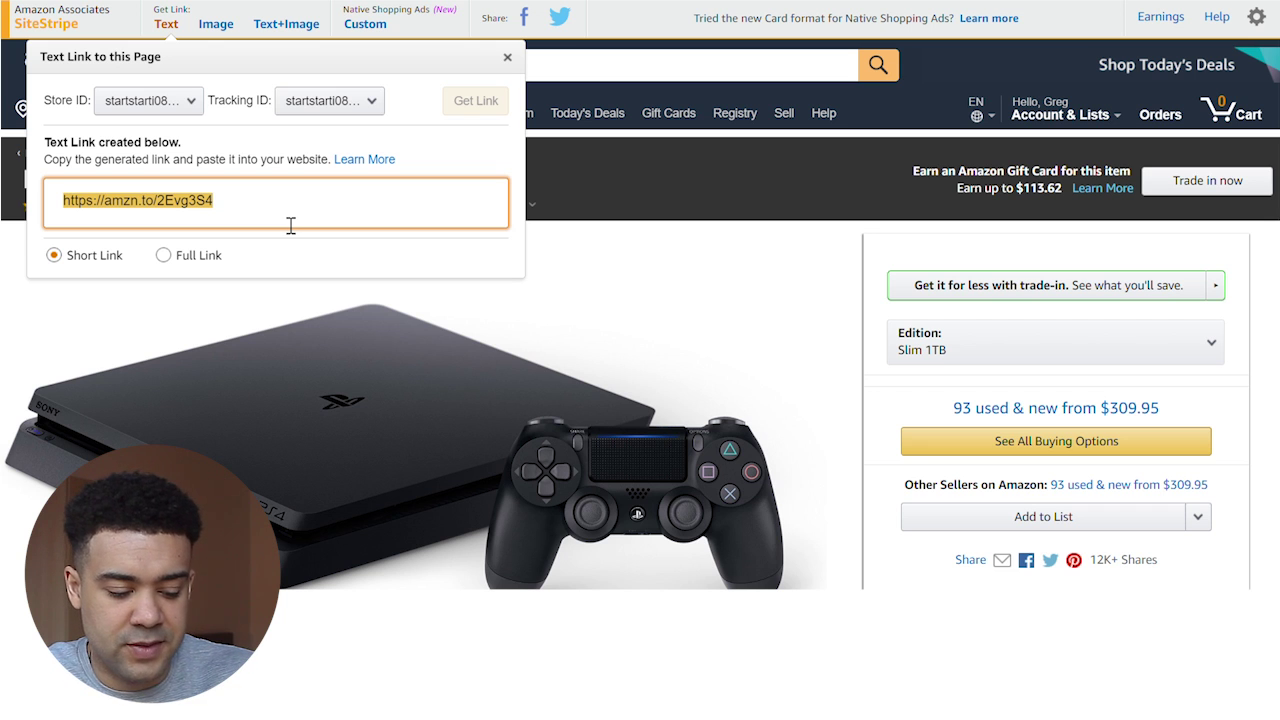
Paste the short affiliate link into Amazon's search box and select it there
click(757, 268)
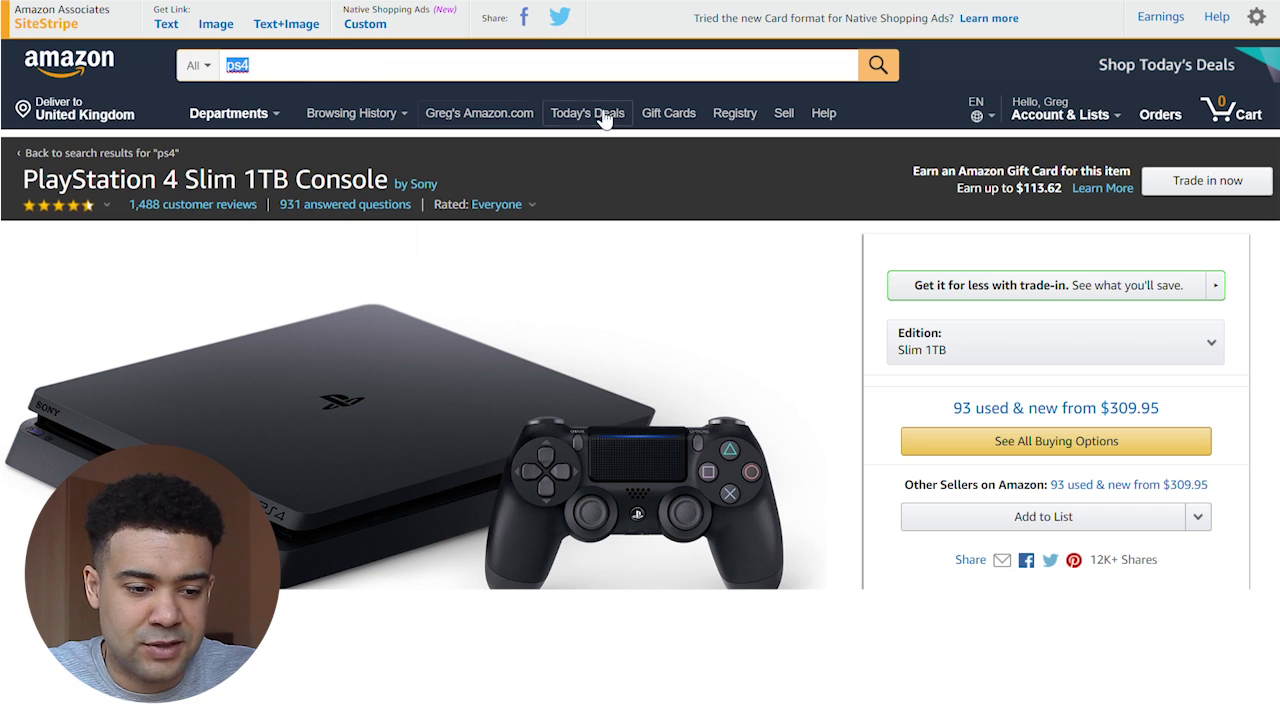
text(https://amzn.to/2Evq3S4)
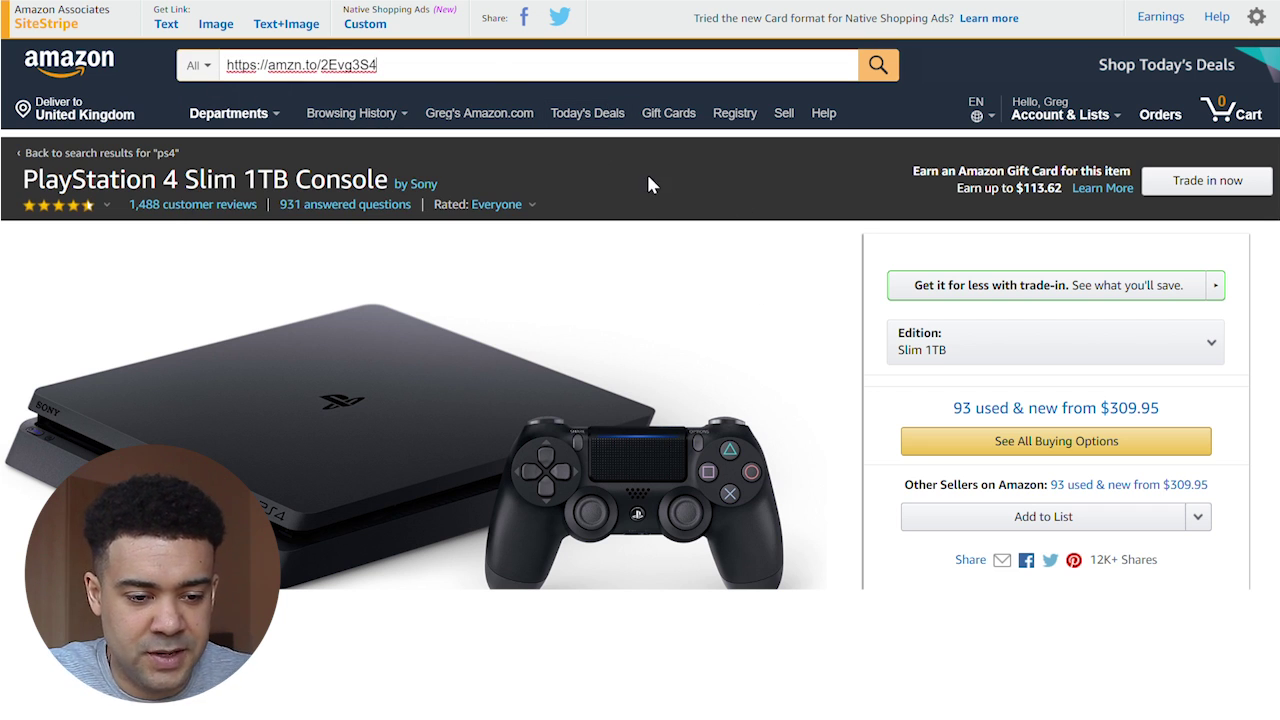
drag(418, 66, 172, 76)
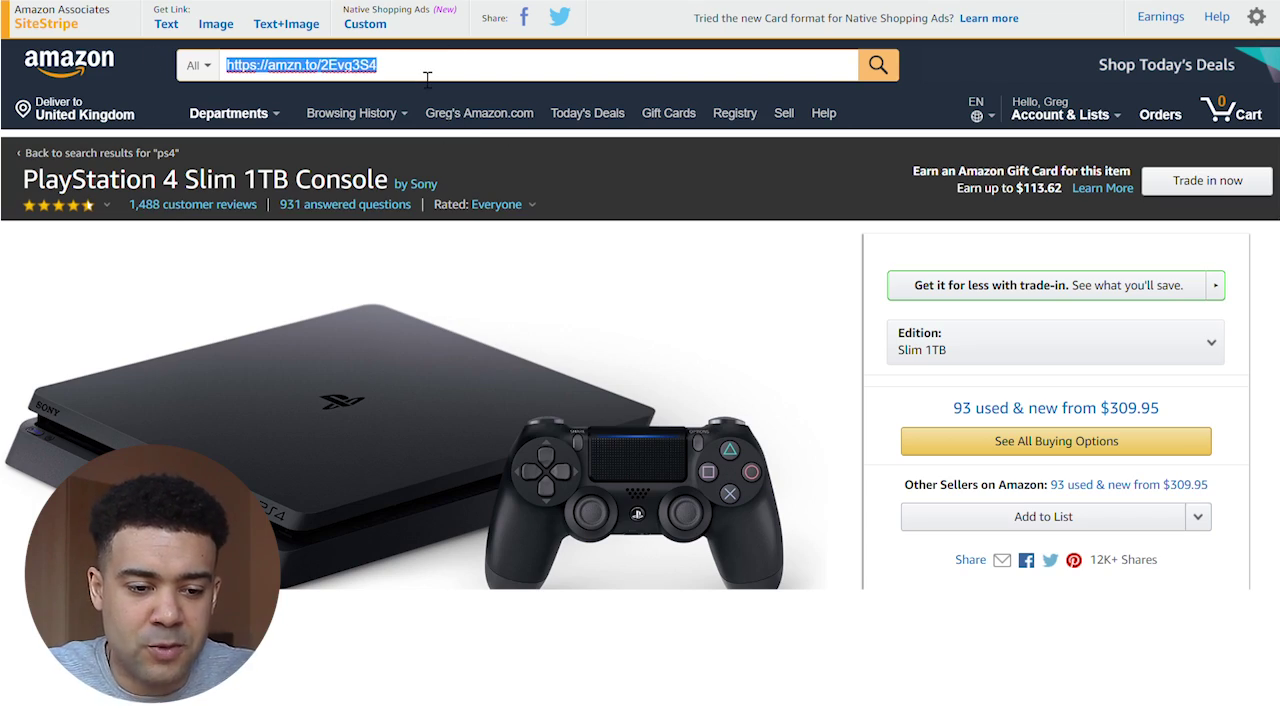